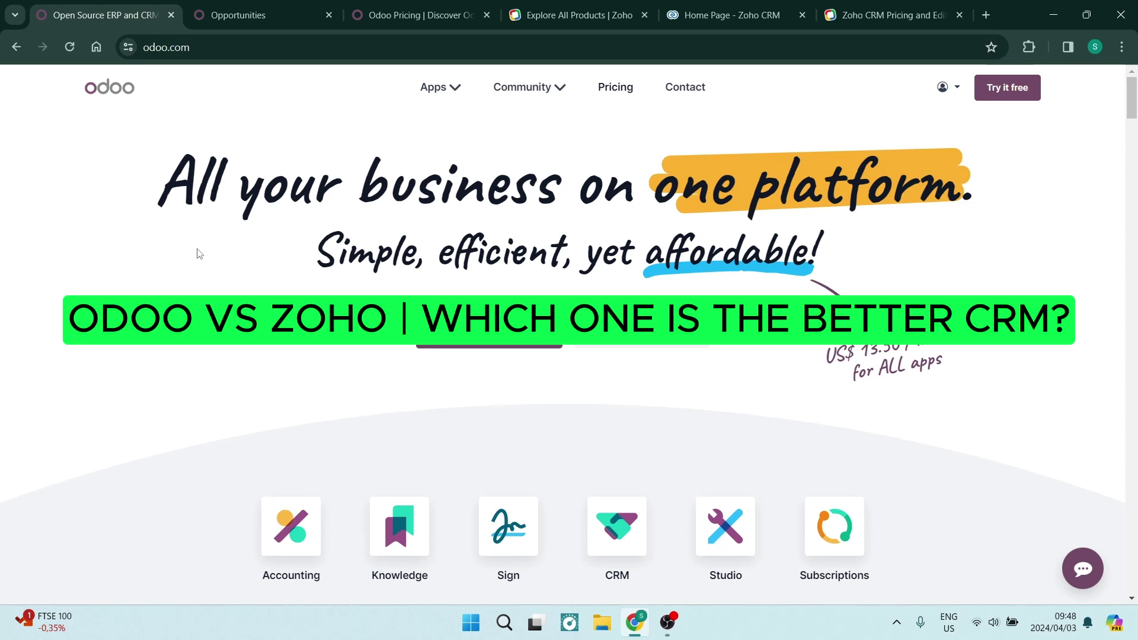
After a glance at Zoho's products page, scroll the Odoo homepage down to 'Optimized for productivity'
click(559, 10)
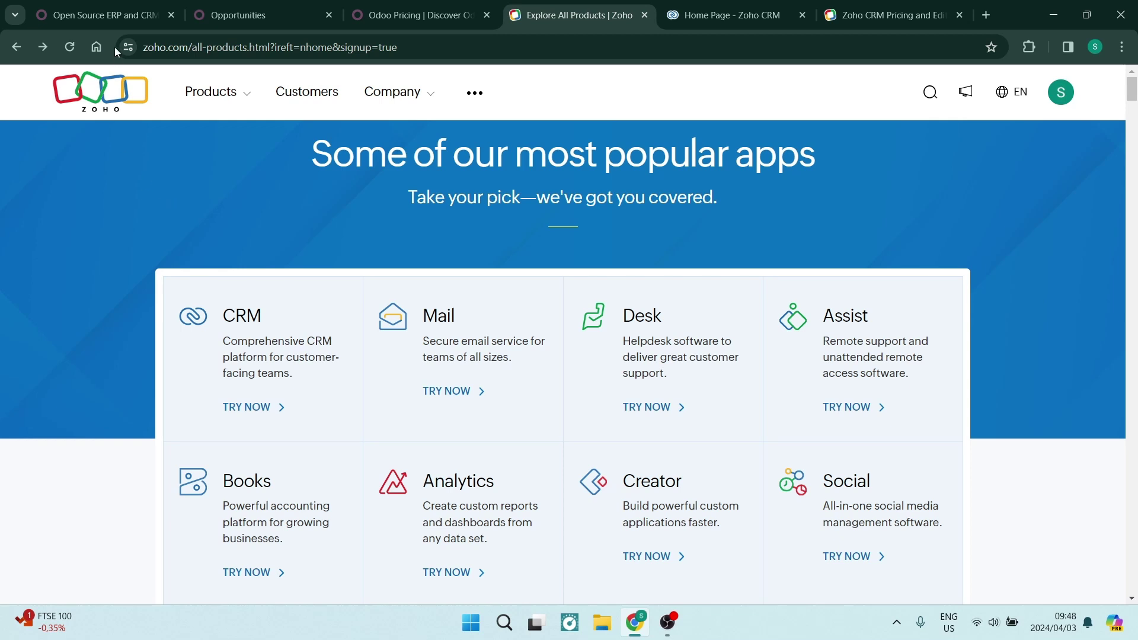
click(103, 11)
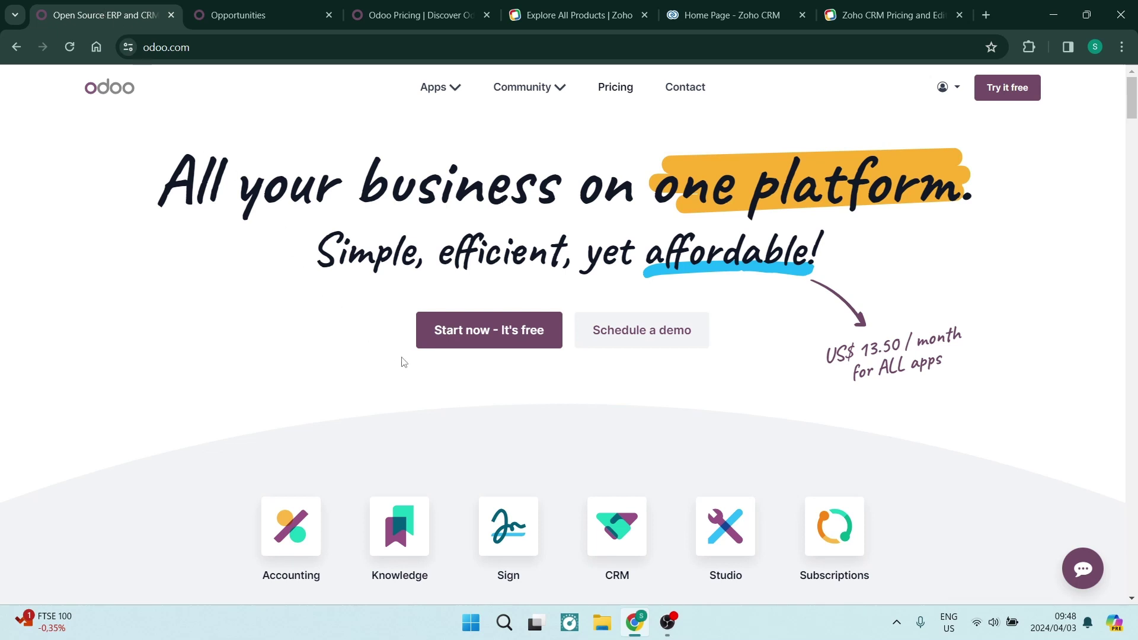
scroll(408, 360, down, 1)
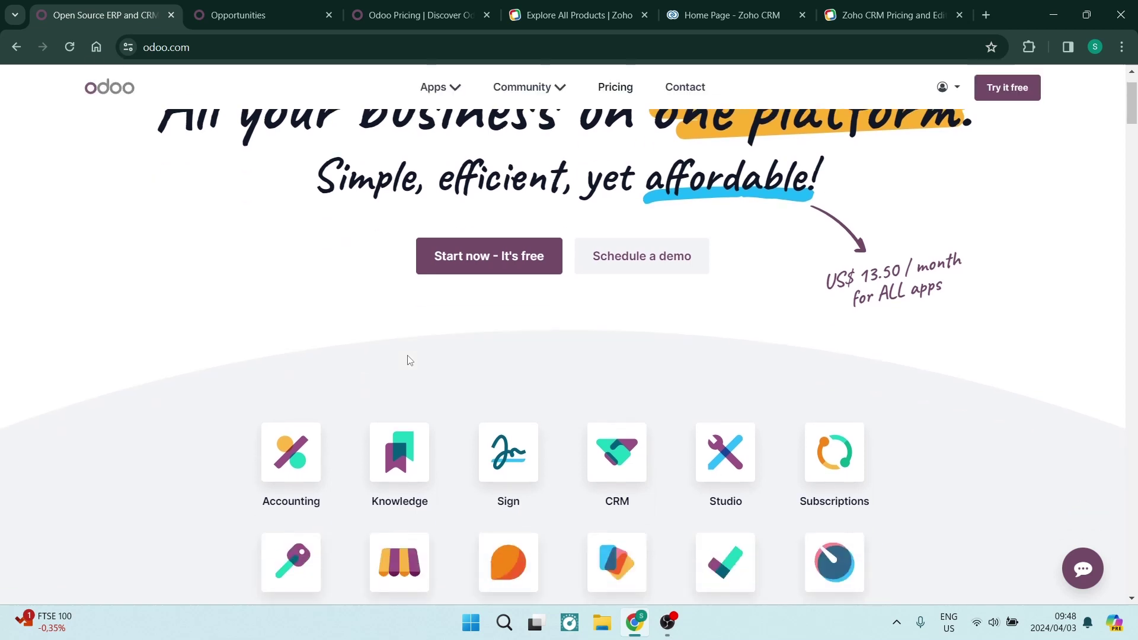
scroll(409, 360, down, 2)
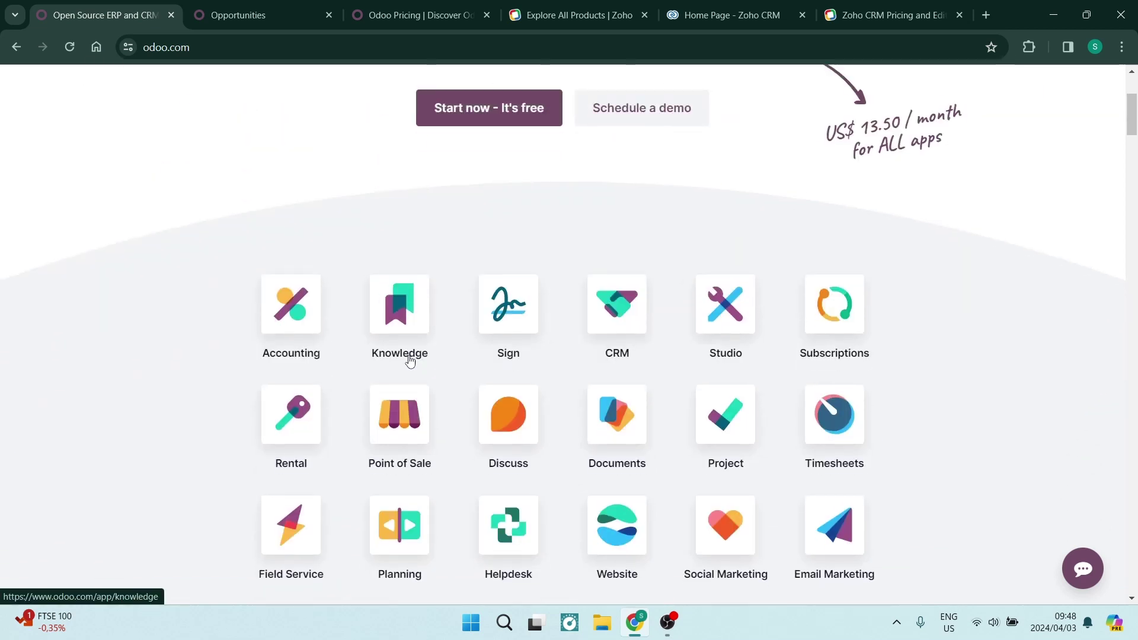
scroll(409, 360, down, 1)
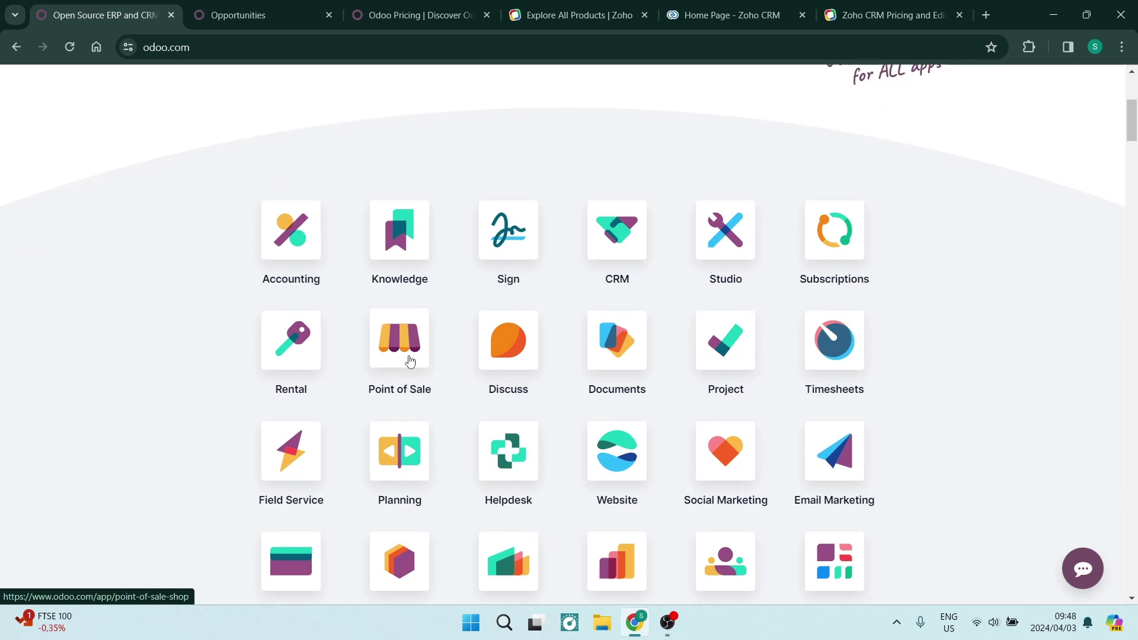
scroll(409, 360, down, 5)
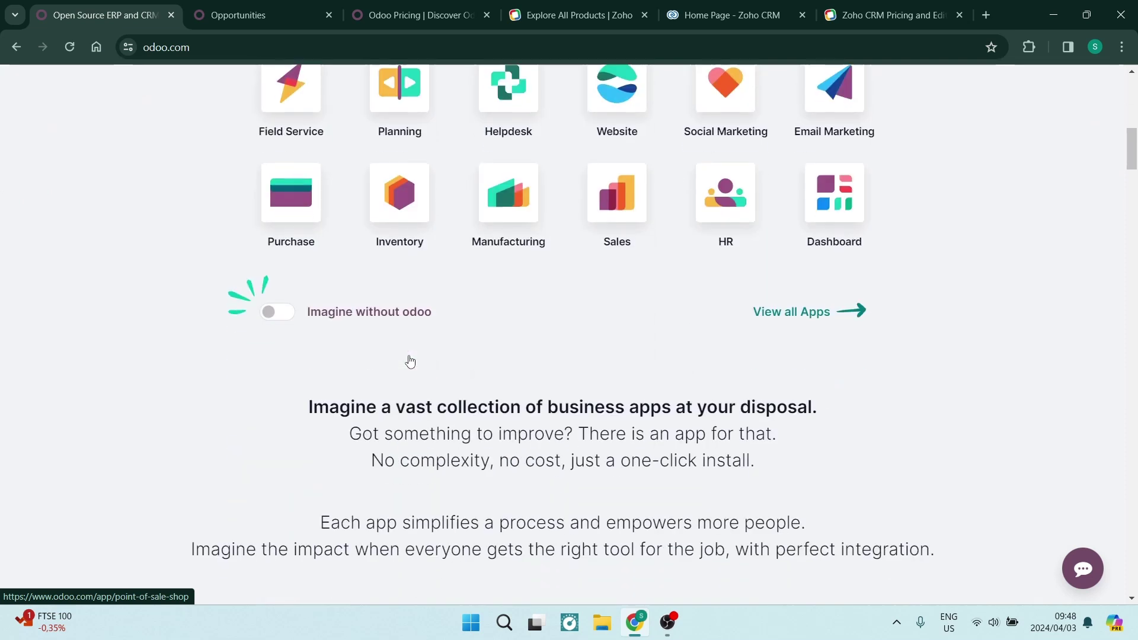
scroll(403, 363, down, 7)
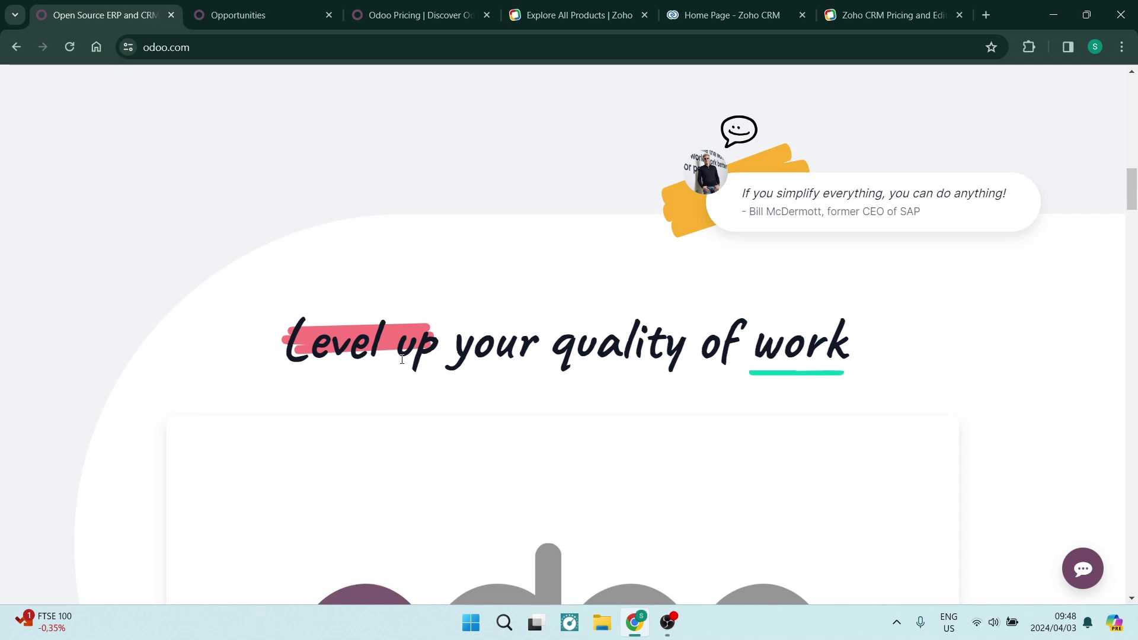
scroll(402, 358, down, 5)
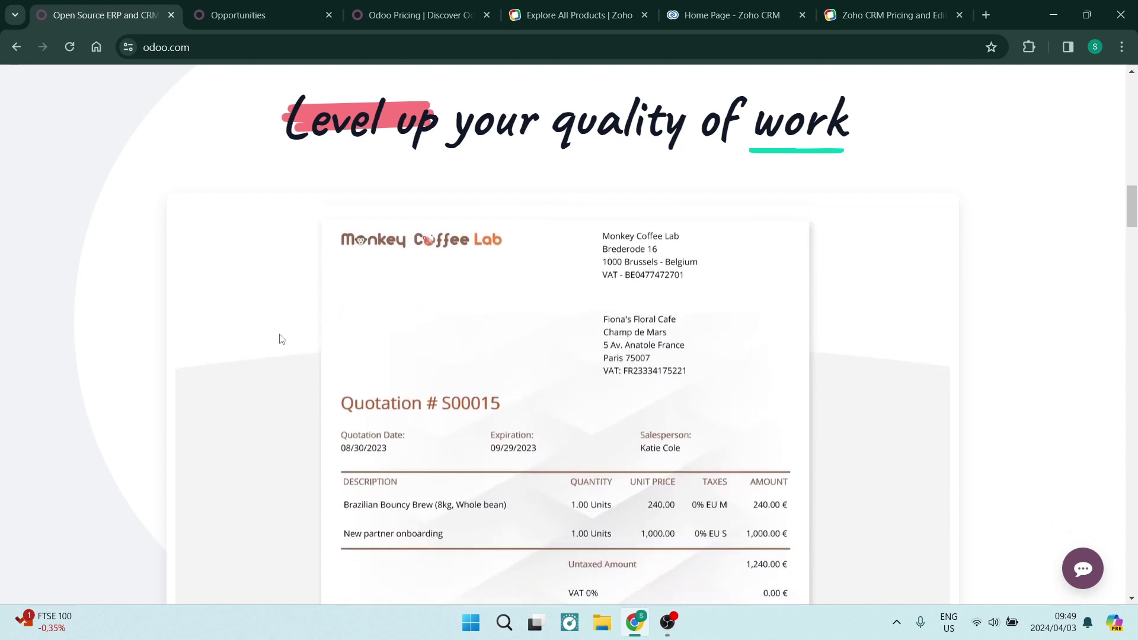
scroll(283, 360, down, 1)
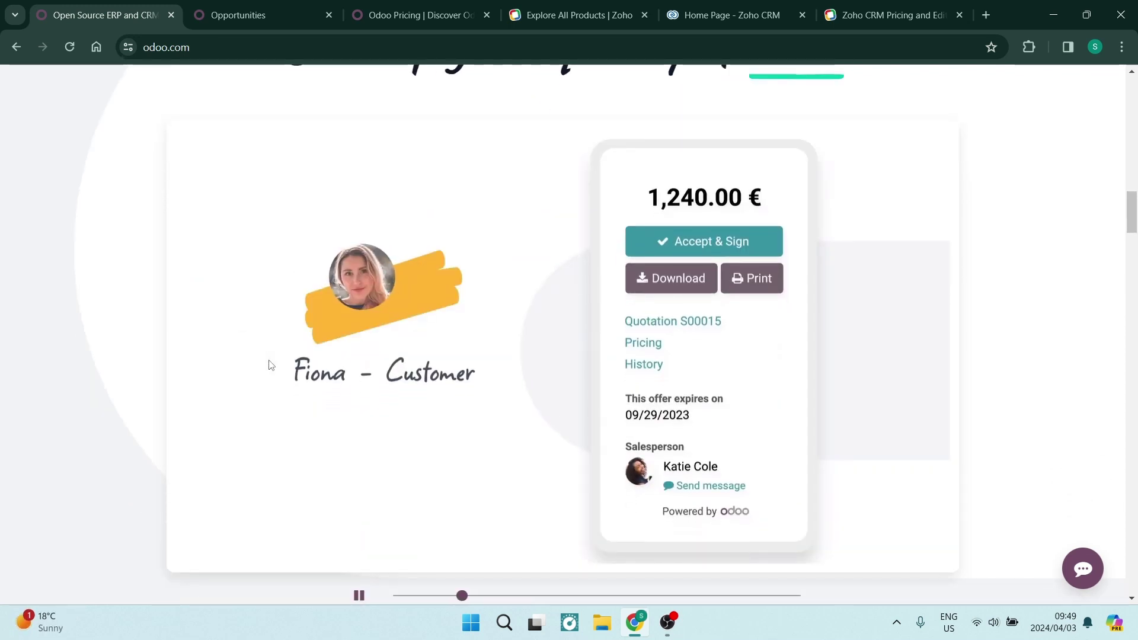
scroll(272, 371, down, 3)
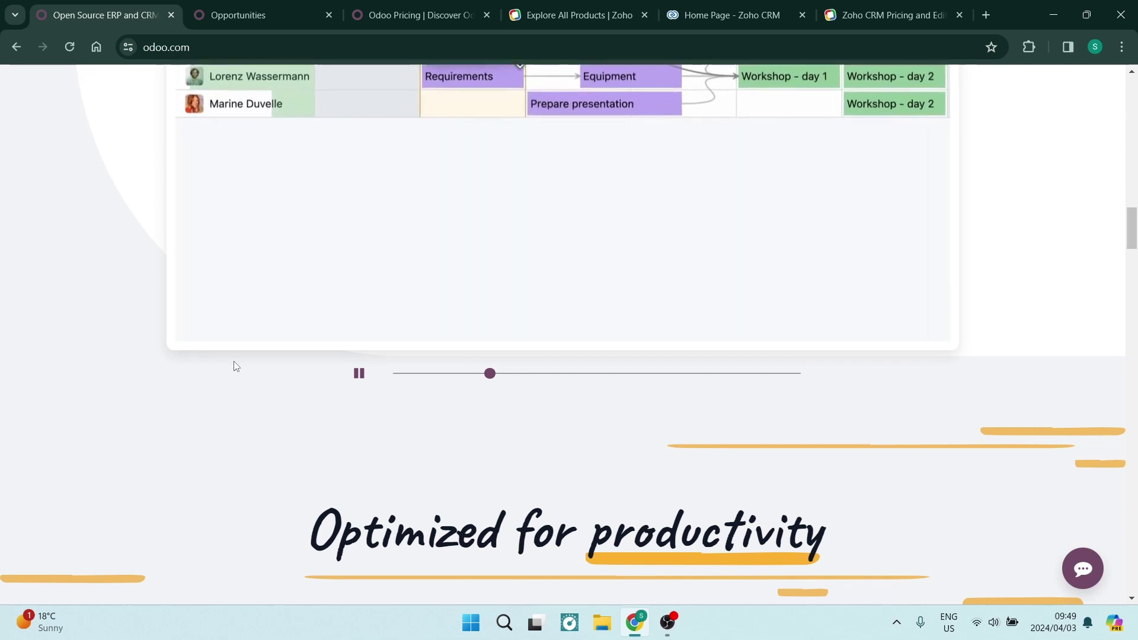
Open Zoho's all-products page and browse its popular apps
click(539, 15)
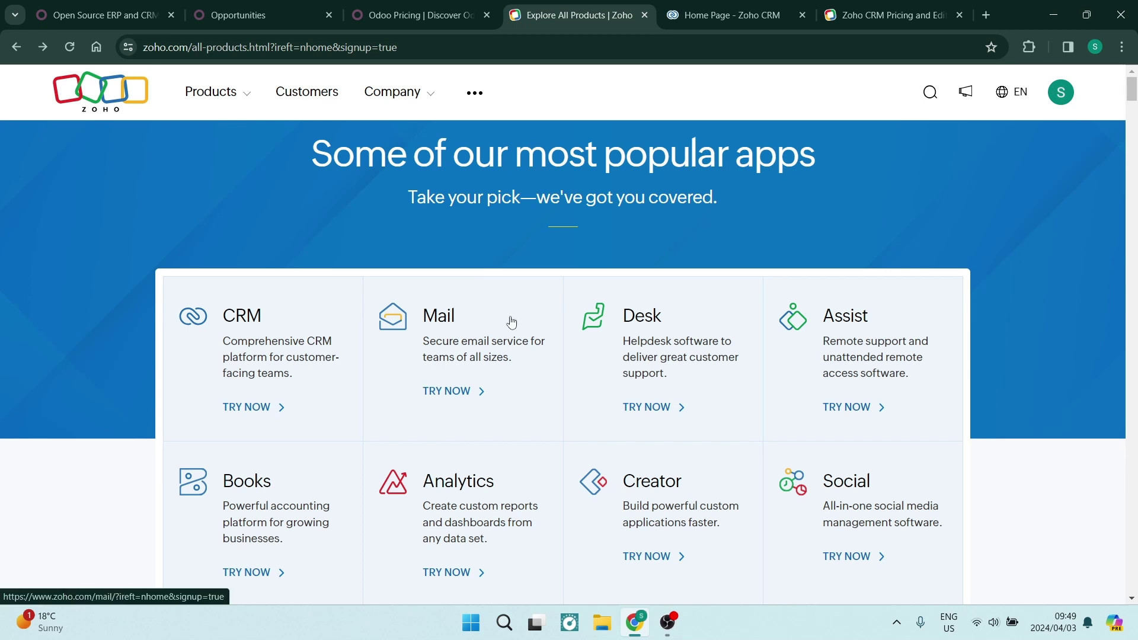
scroll(442, 301, down, 1)
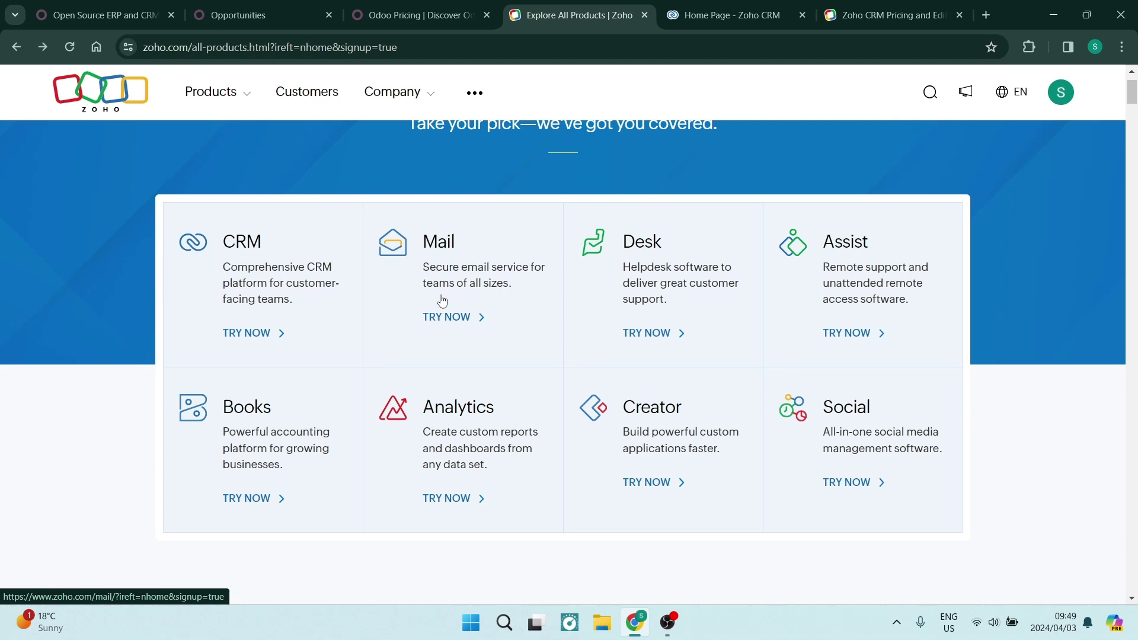
scroll(442, 300, down, 2)
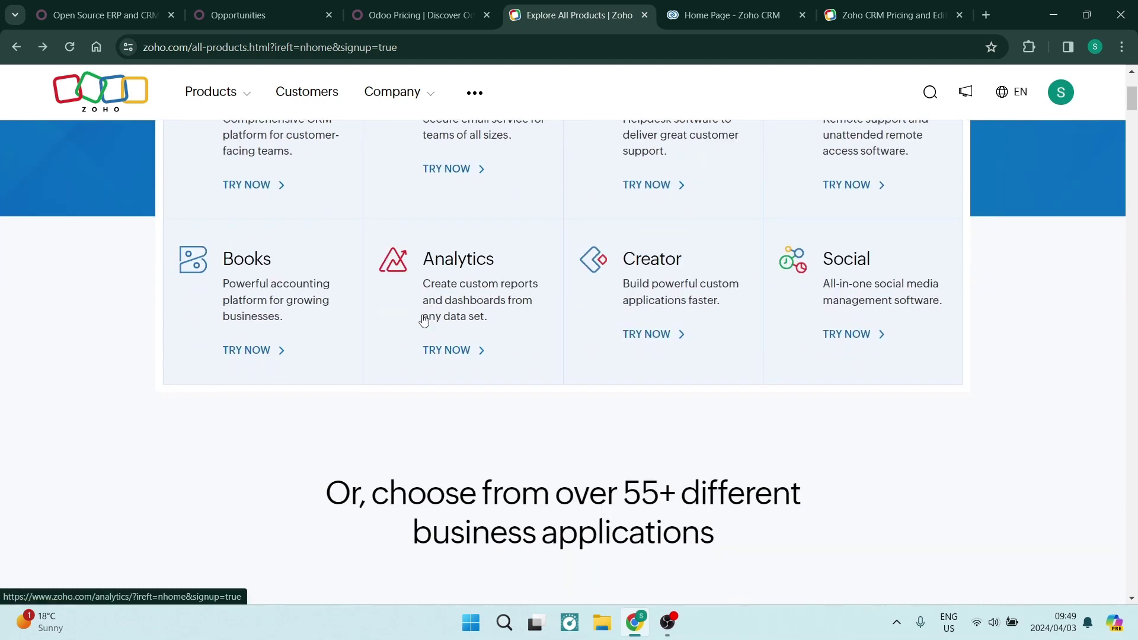
scroll(408, 295, down, 2)
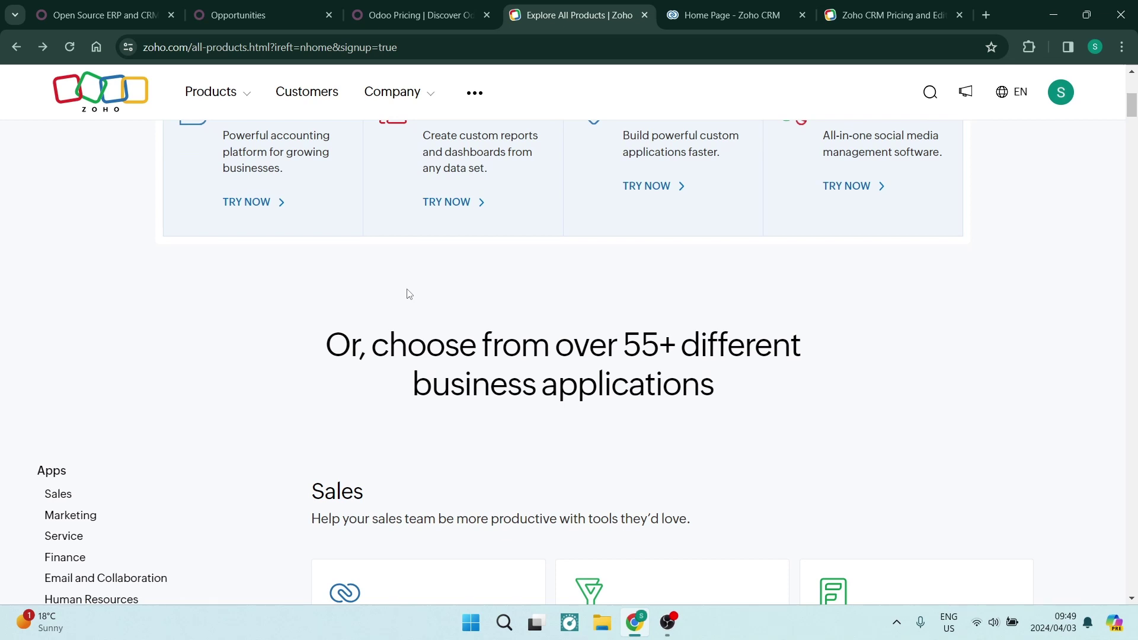
scroll(409, 295, down, 2)
scroll(409, 295, up, 2)
scroll(409, 295, up, 1)
scroll(408, 294, up, 1)
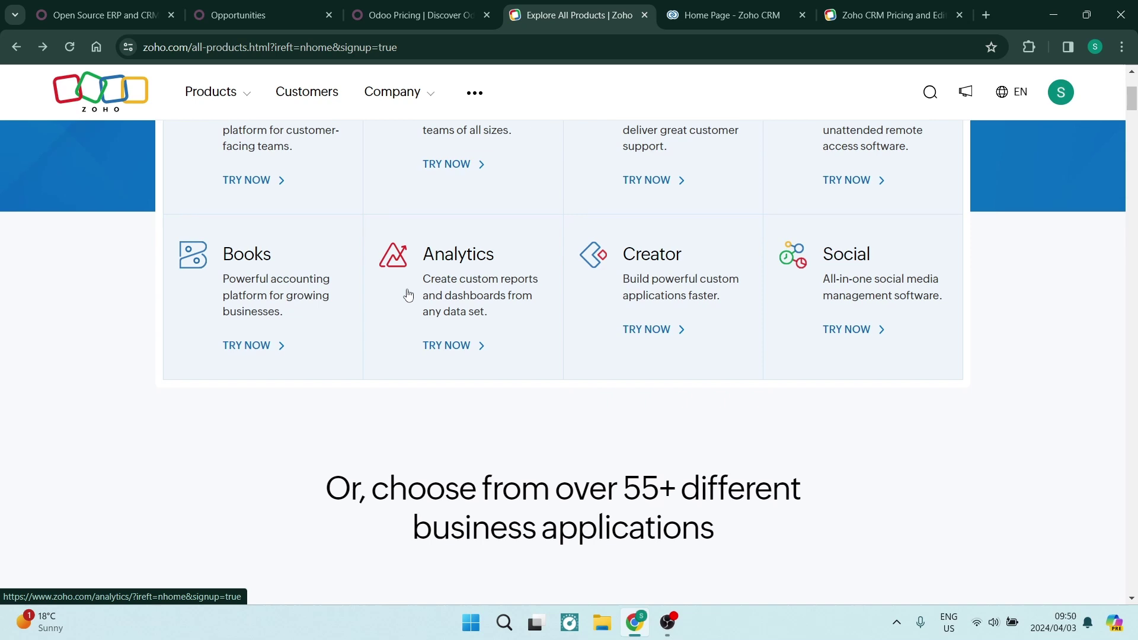
Scroll through Zoho's Sales and Marketing listings, then bring up the Odoo opportunities pipeline
scroll(408, 295, down, 2)
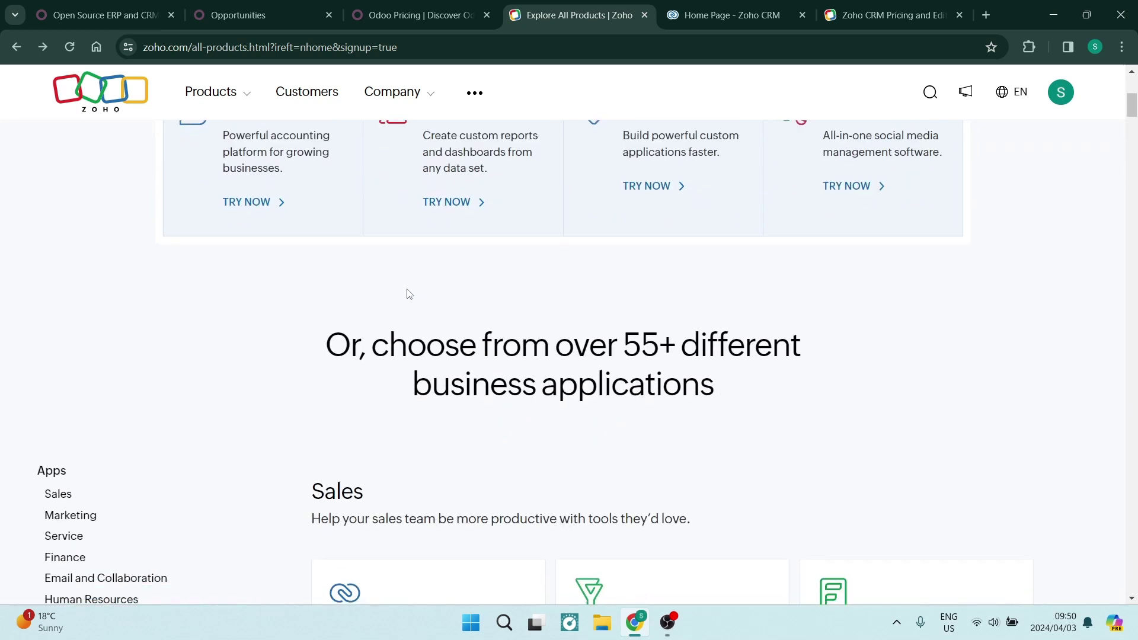
scroll(409, 294, down, 1)
scroll(409, 294, down, 1)
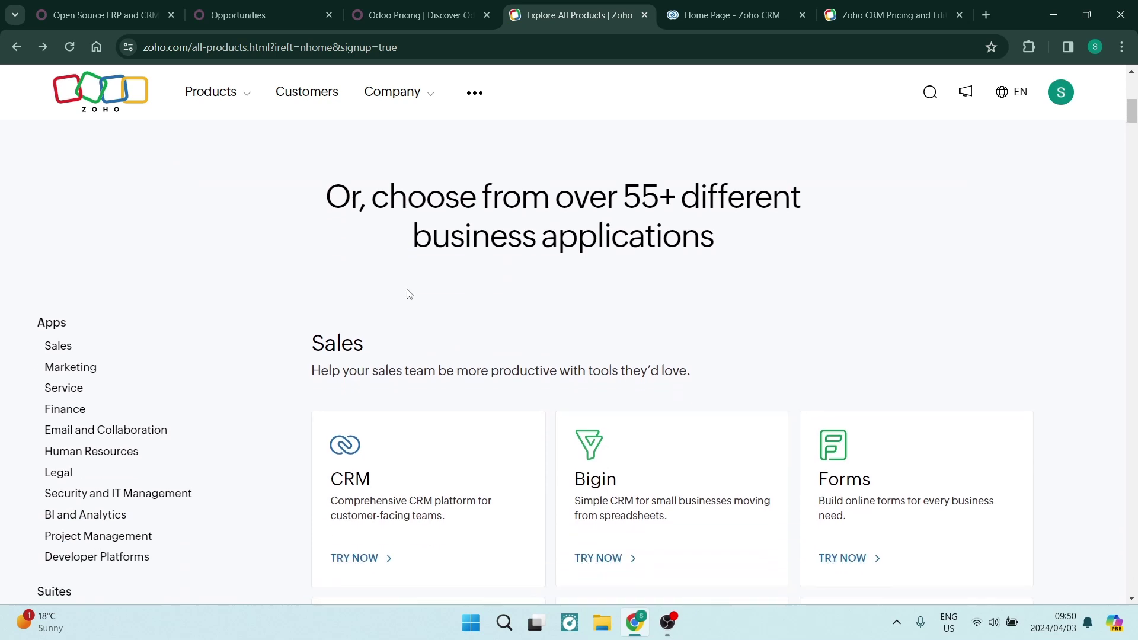
scroll(409, 294, down, 3)
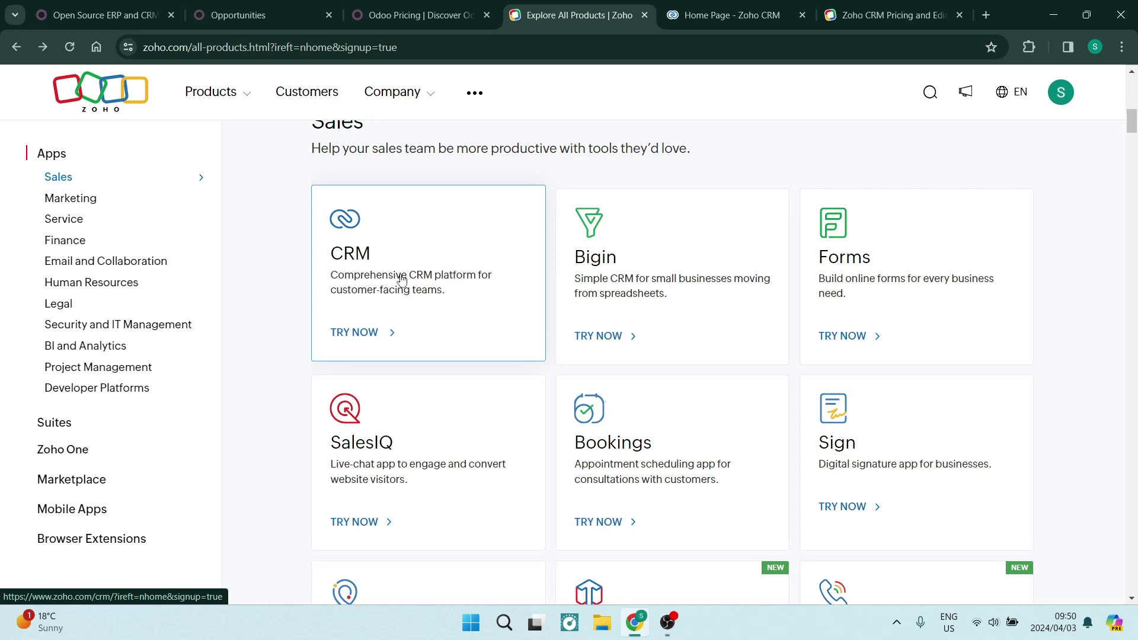
scroll(517, 366, down, 3)
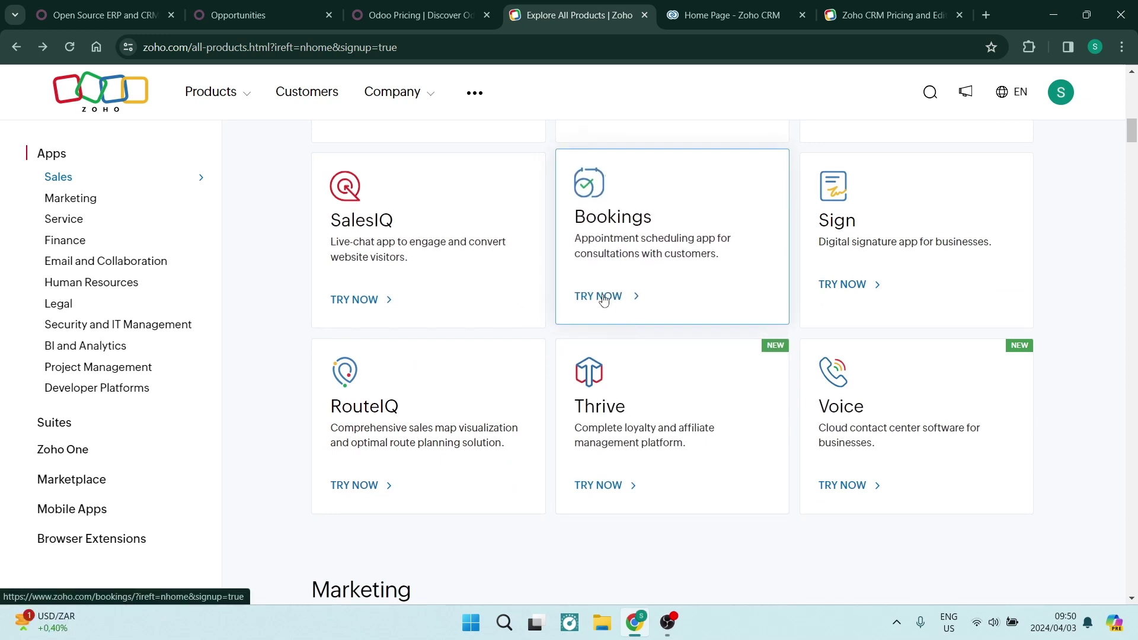
scroll(602, 299, down, 1)
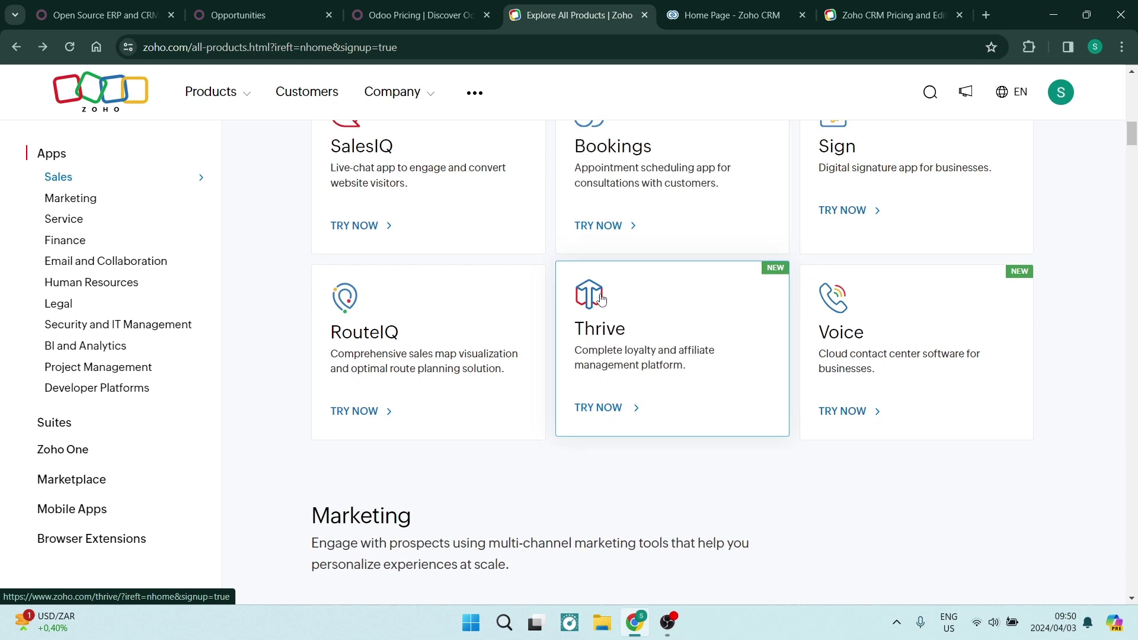
scroll(601, 299, down, 2)
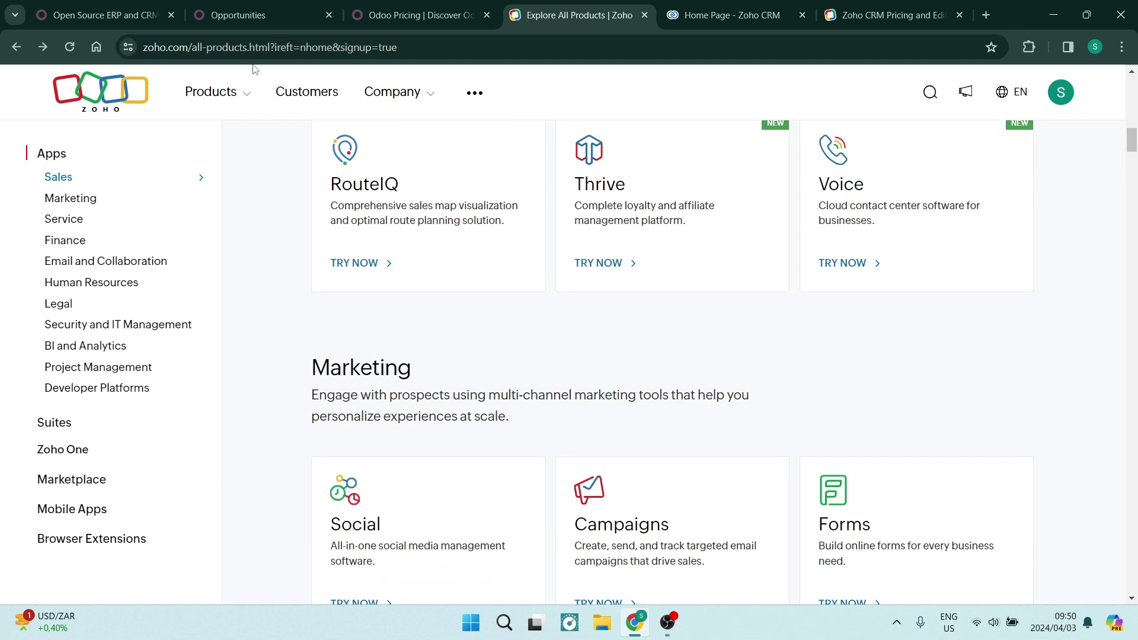
click(258, 17)
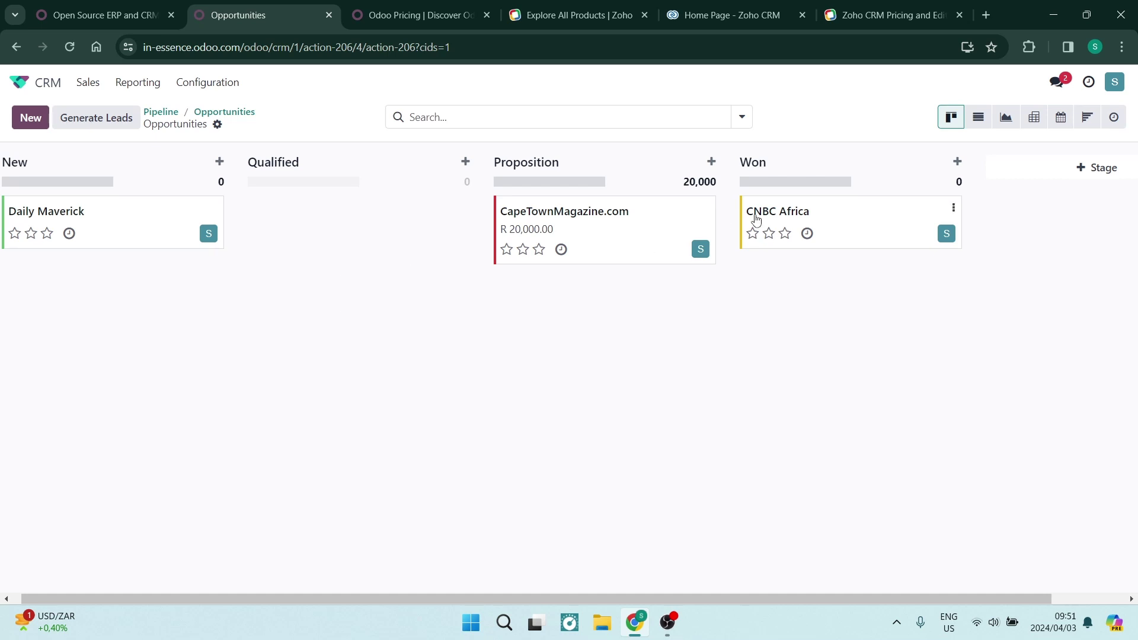
Cycle the opportunities through List, Graph, Pivot and Calendar views, then return to the Kanban pipeline
click(978, 118)
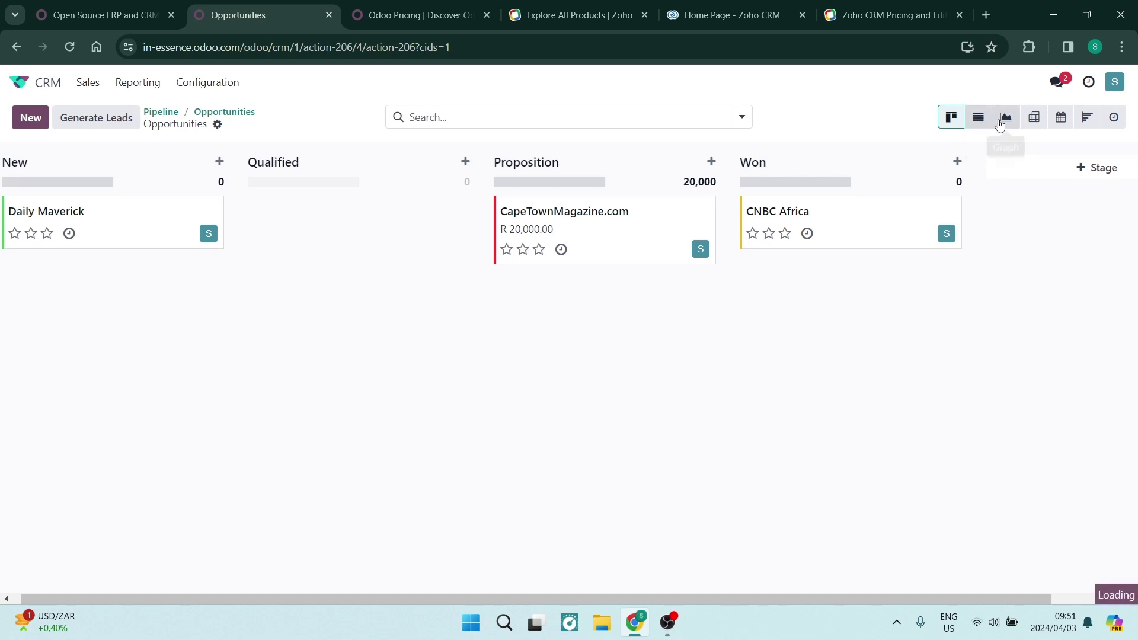
click(1007, 118)
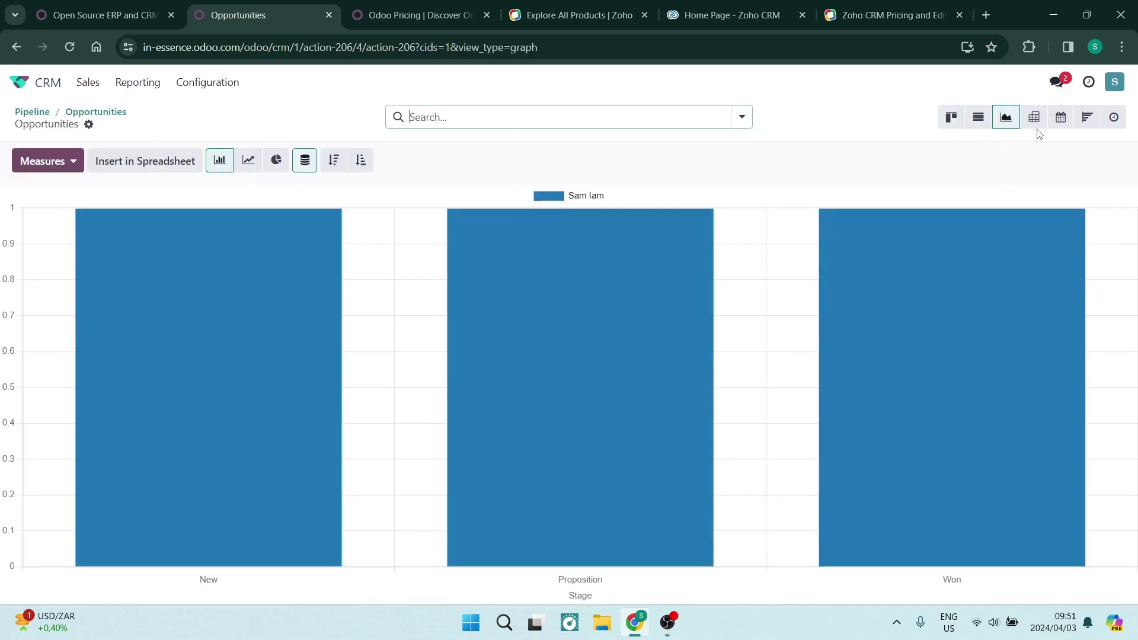
click(1036, 121)
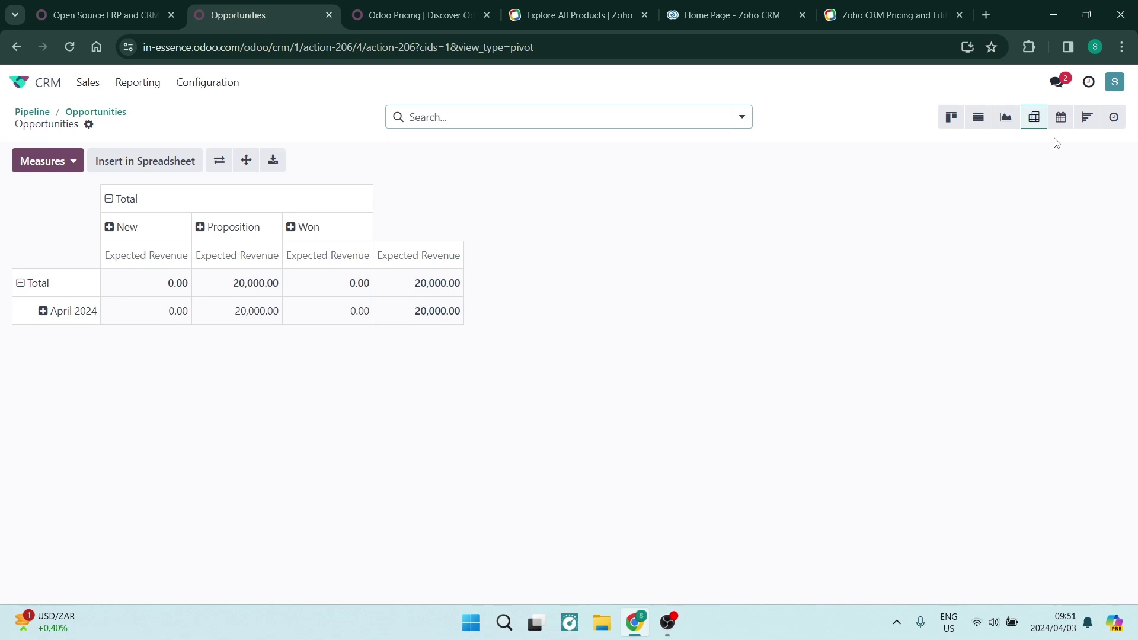
click(1060, 117)
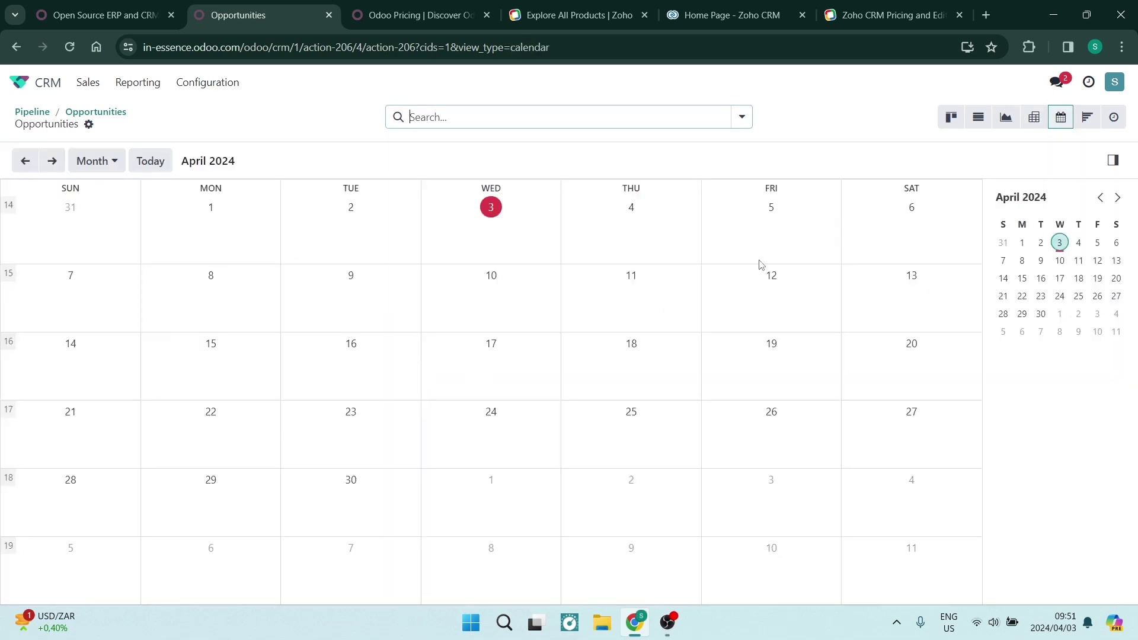
click(951, 118)
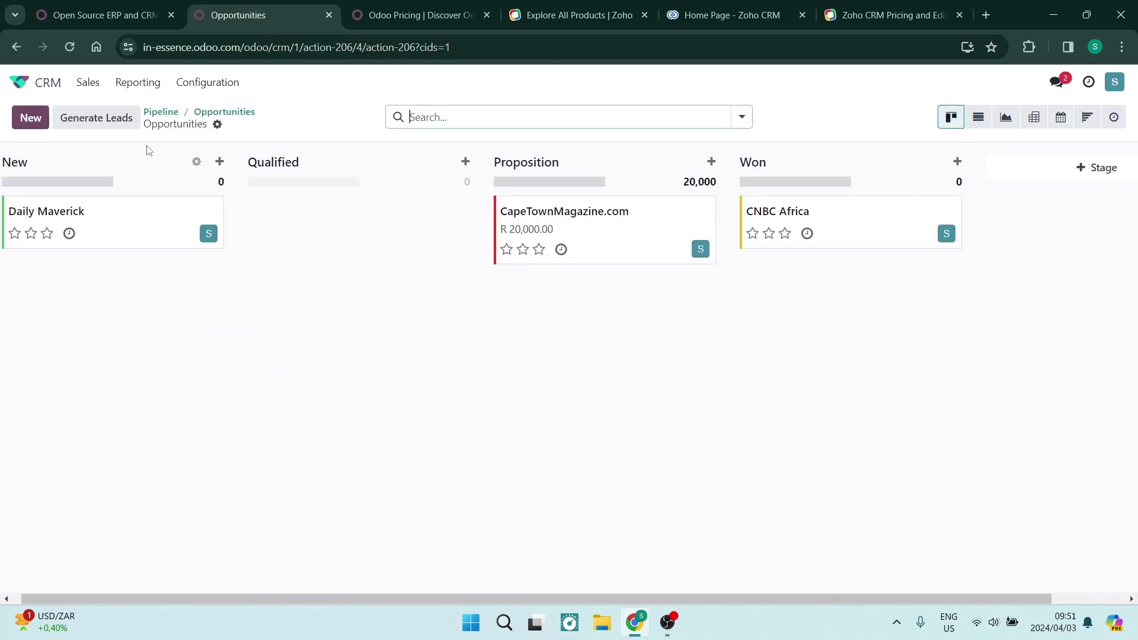
Discard an empty quick-create card, then generate 3 South African Consumer Staples leads
click(219, 162)
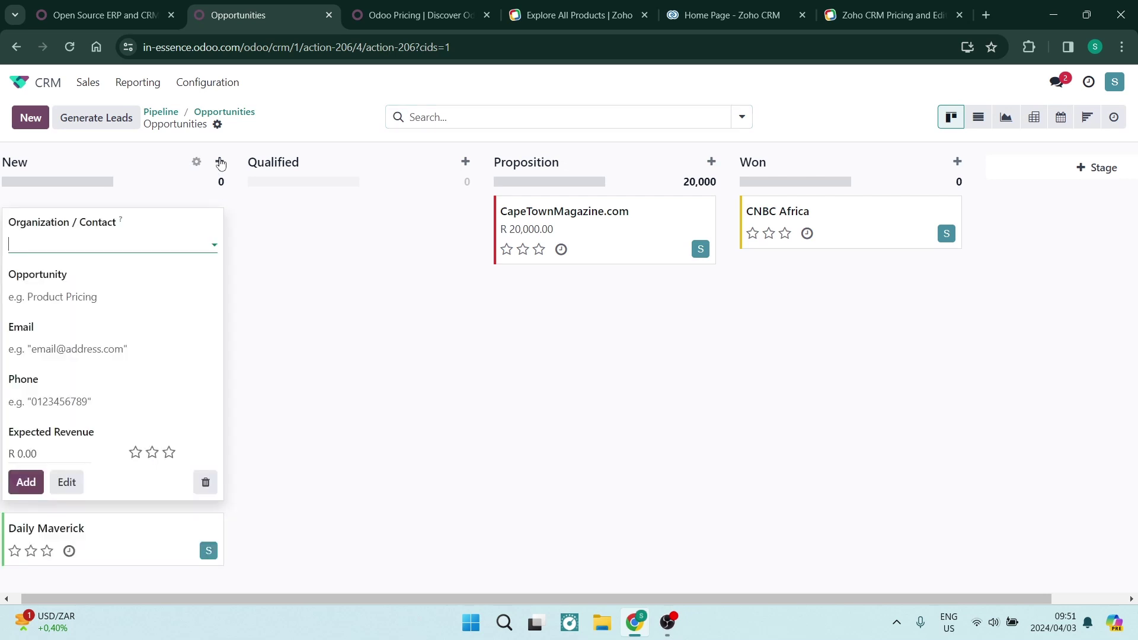
click(219, 164)
click(307, 264)
click(109, 123)
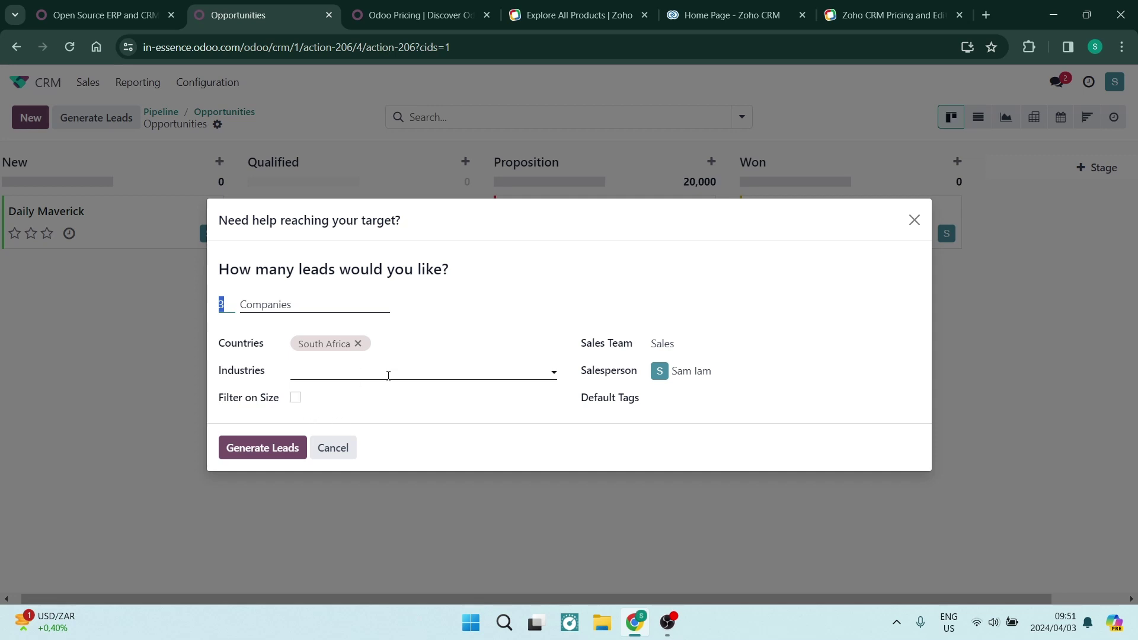
click(318, 372)
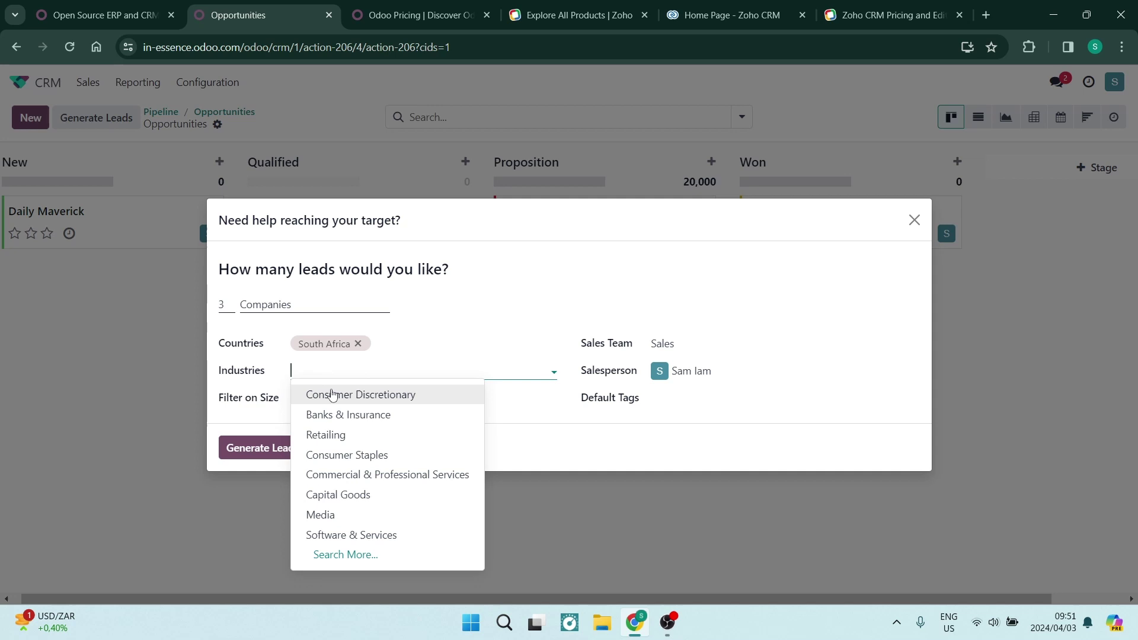
click(330, 455)
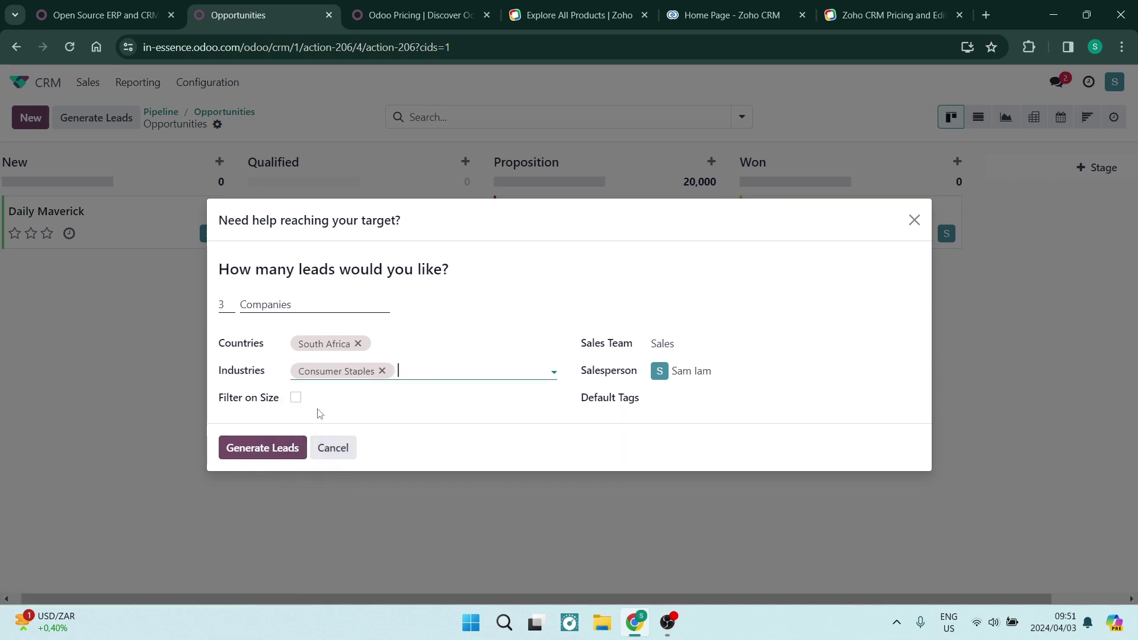
click(283, 447)
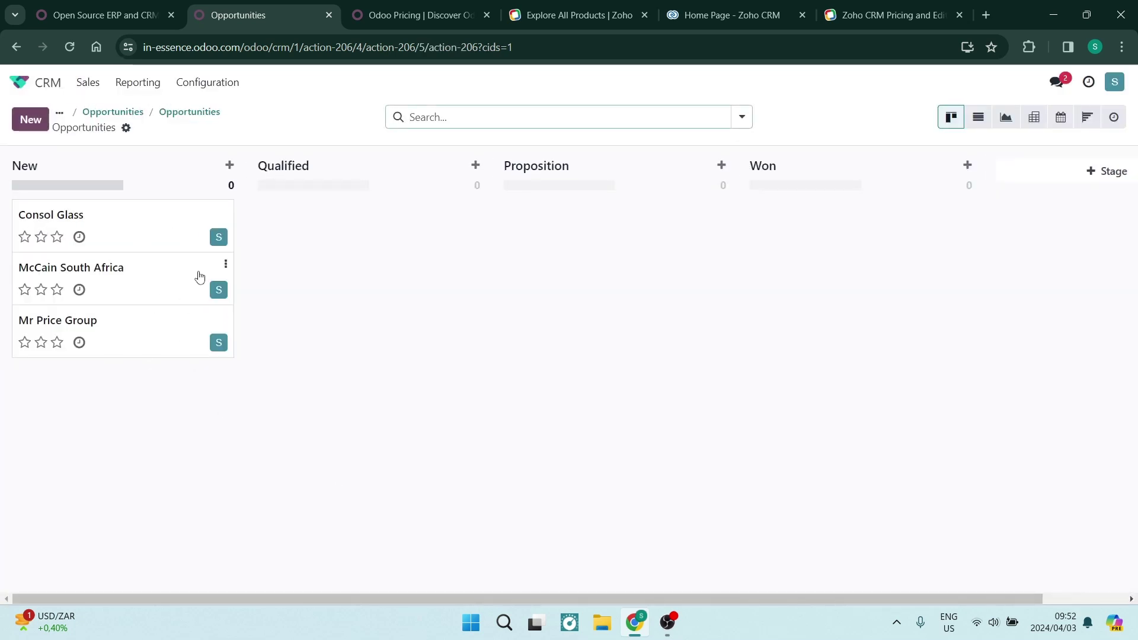
Drag Consol Glass through Qualified into Won, also checking the CapeTownMagazine.com details
click(128, 243)
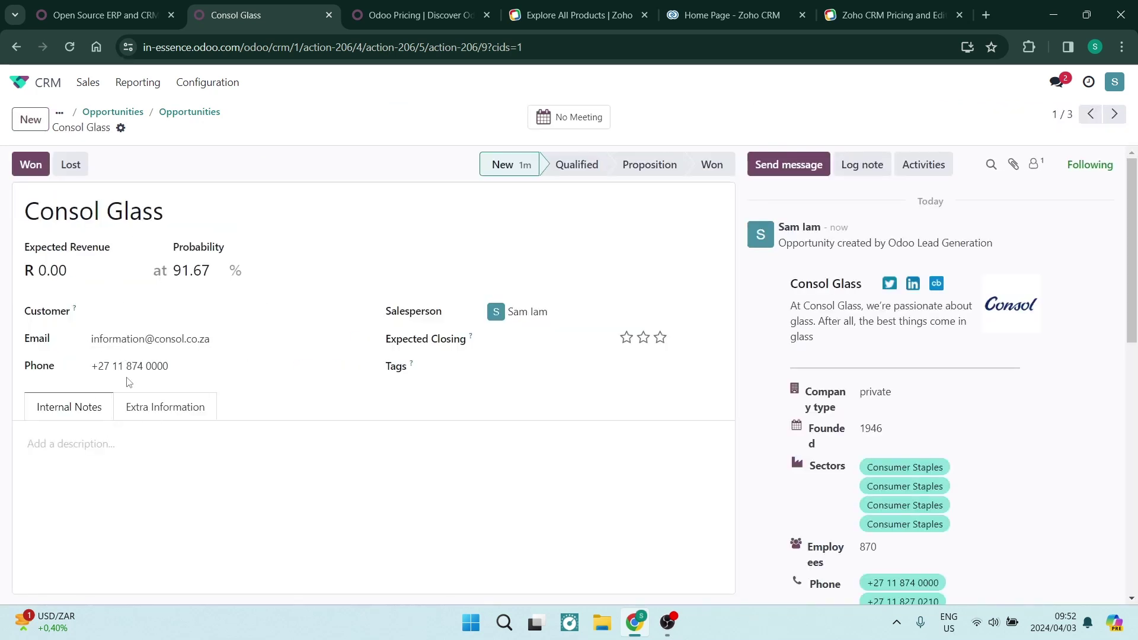
key(alt+Left)
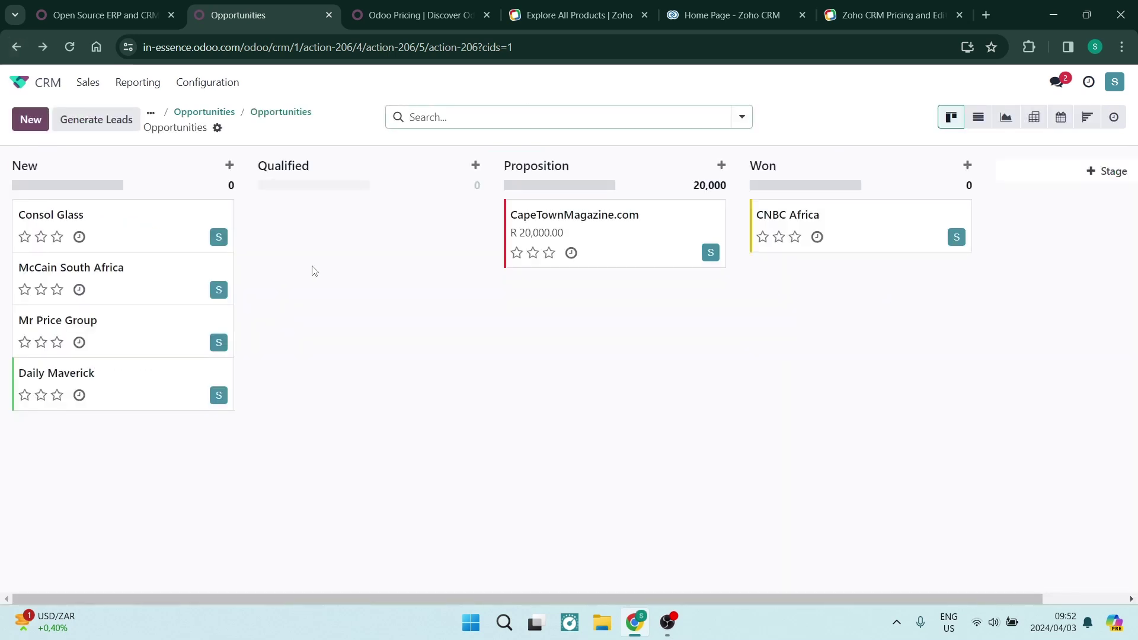
drag(142, 246, 272, 257)
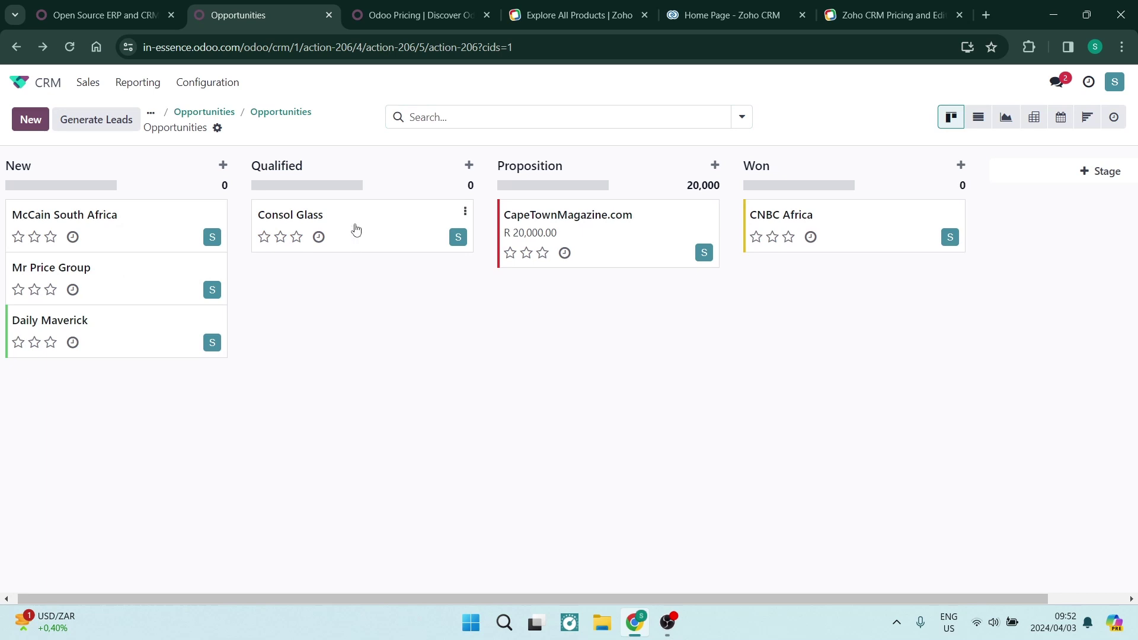
drag(356, 230, 835, 305)
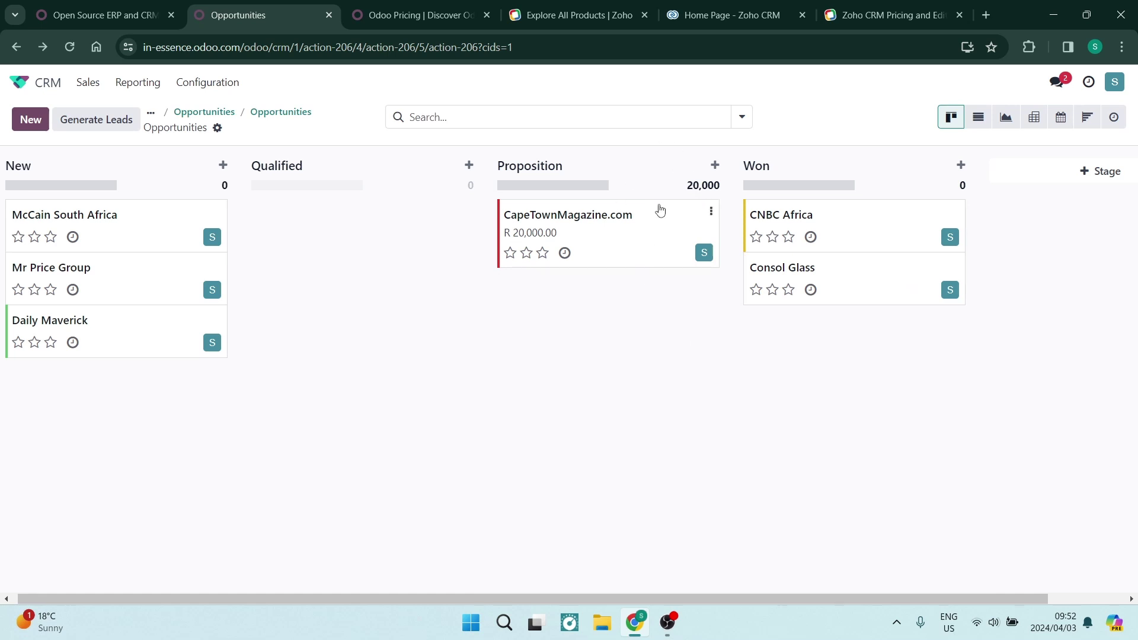
click(534, 258)
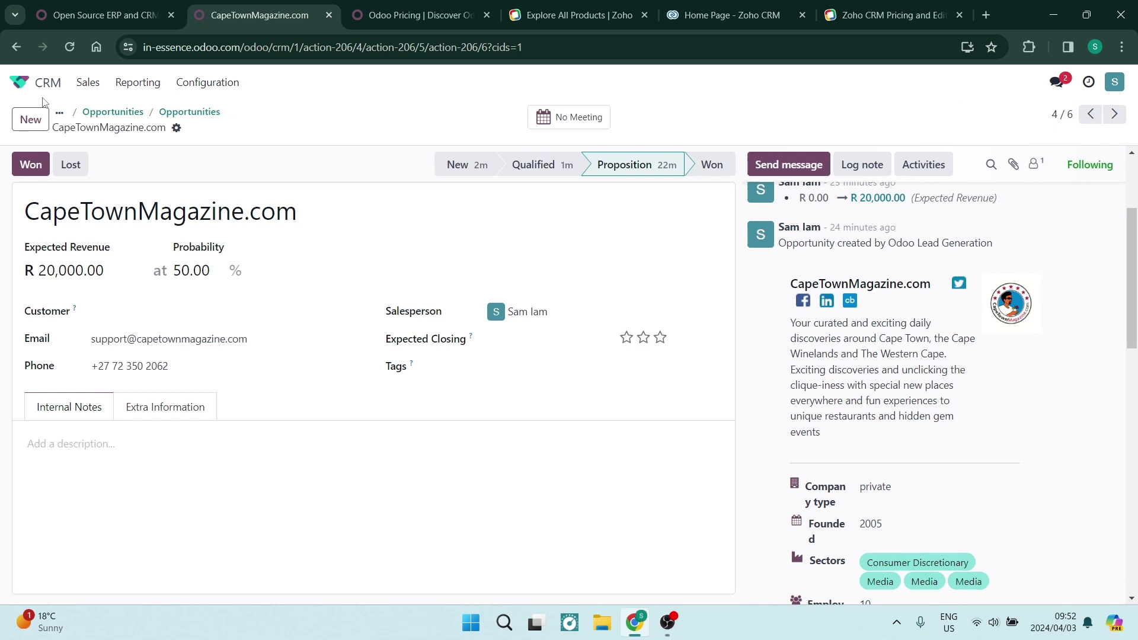
click(16, 46)
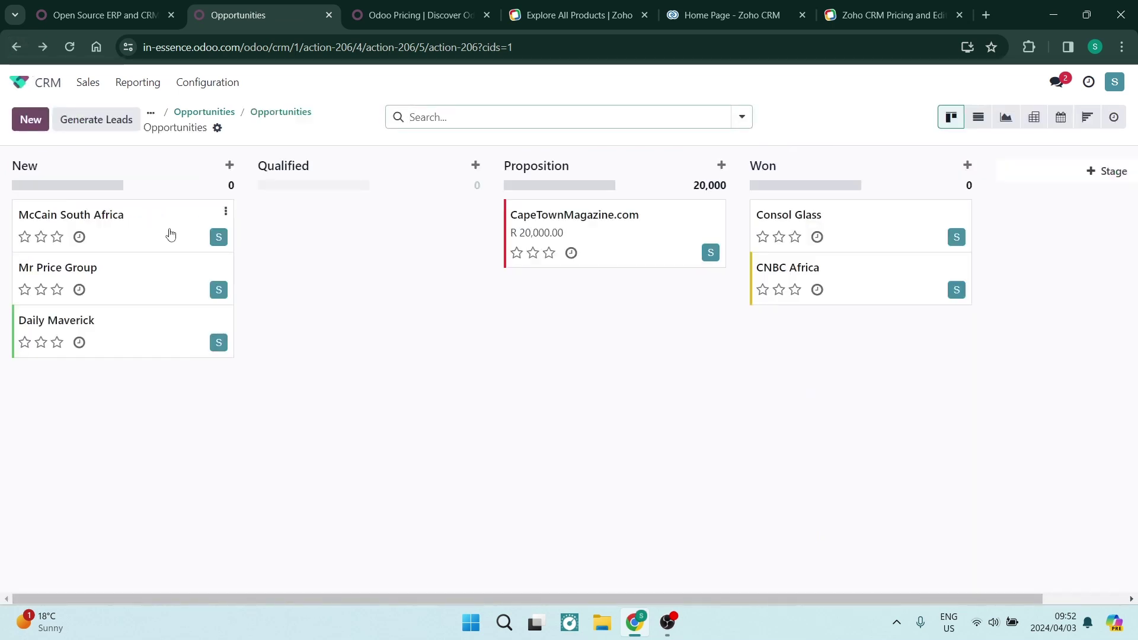
Set McCain South Africa's expected revenue to 10000, then drag it via Proposition into Won
click(171, 234)
click(54, 271)
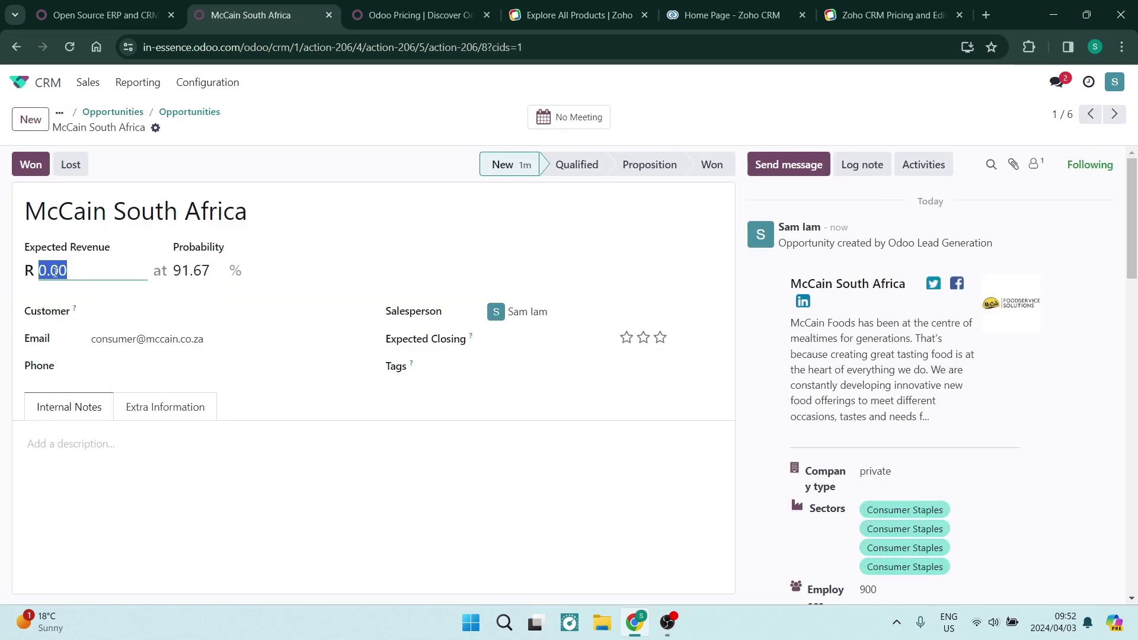
text(10000)
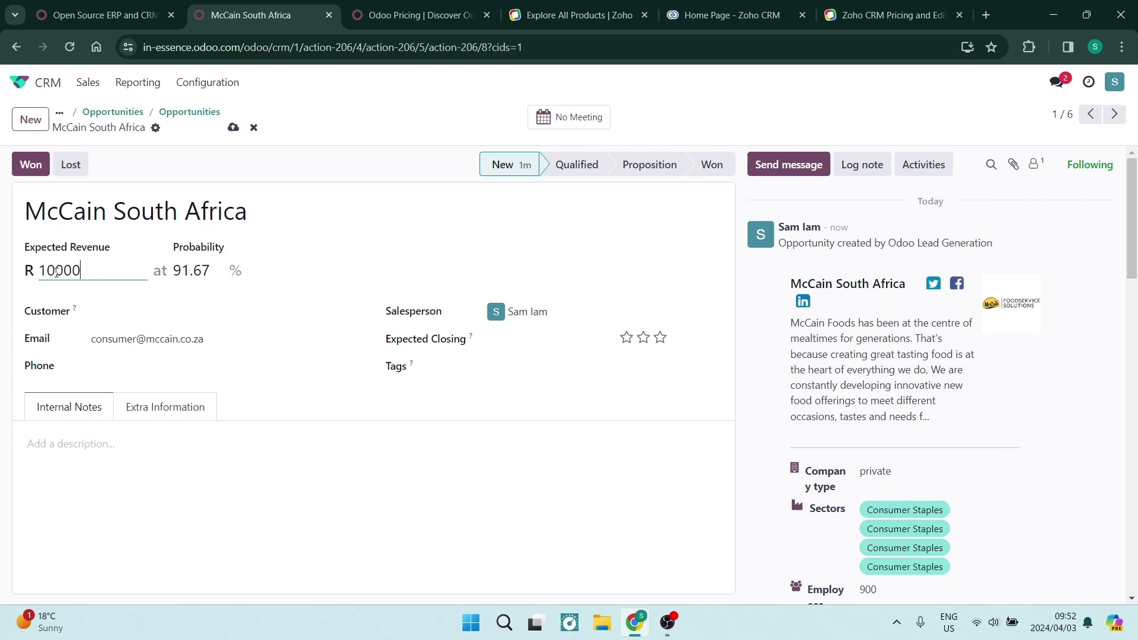
click(304, 232)
click(16, 47)
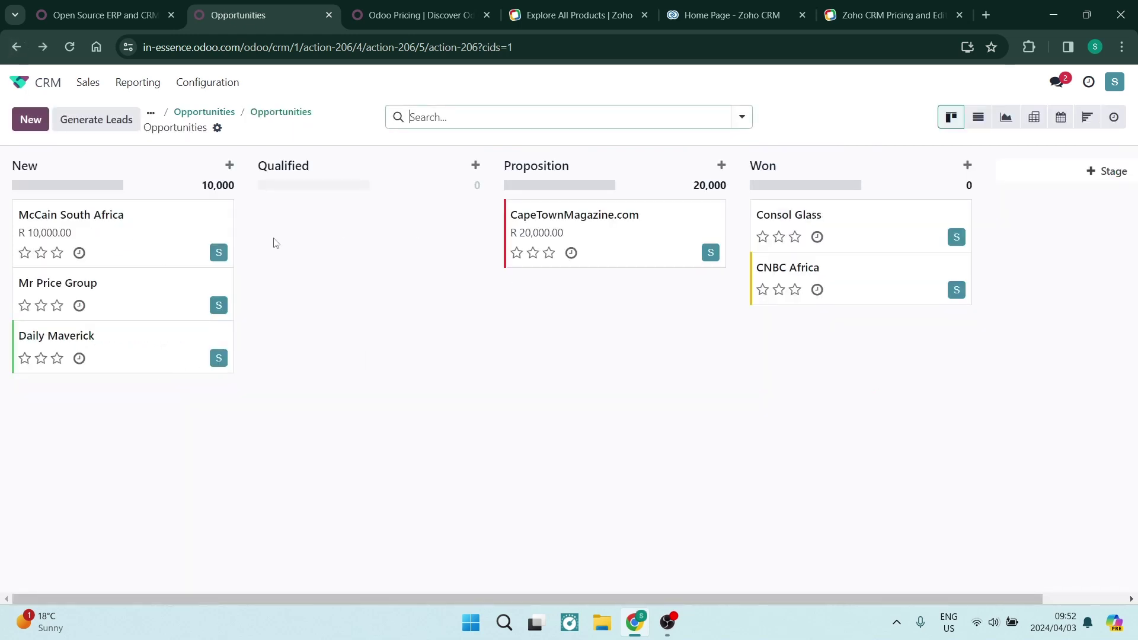
drag(126, 245, 696, 223)
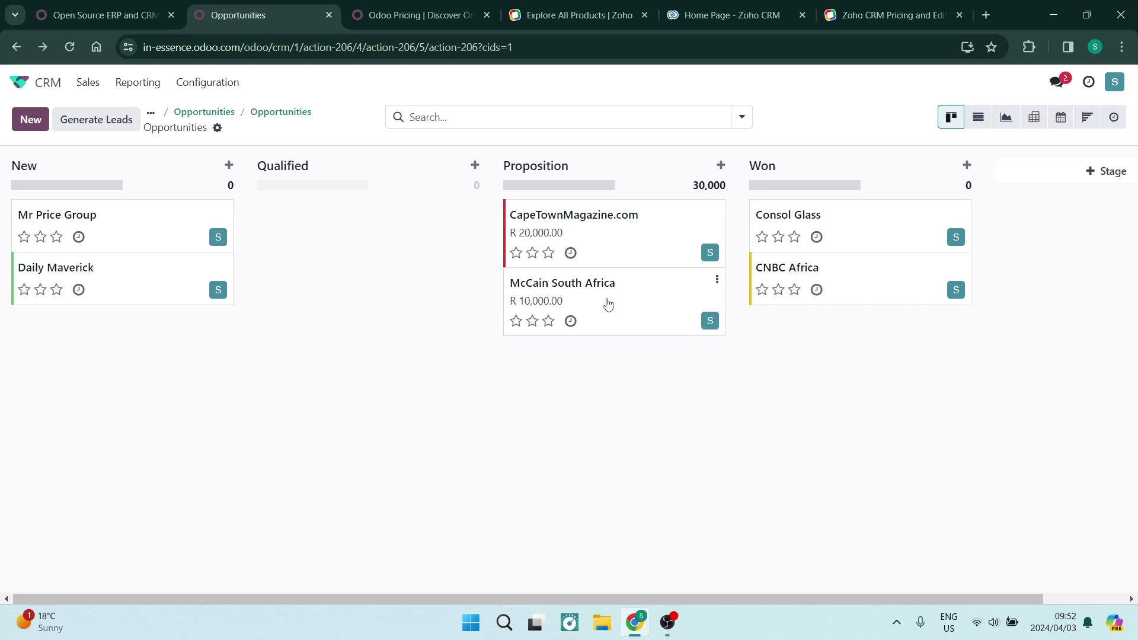
drag(605, 302, 833, 328)
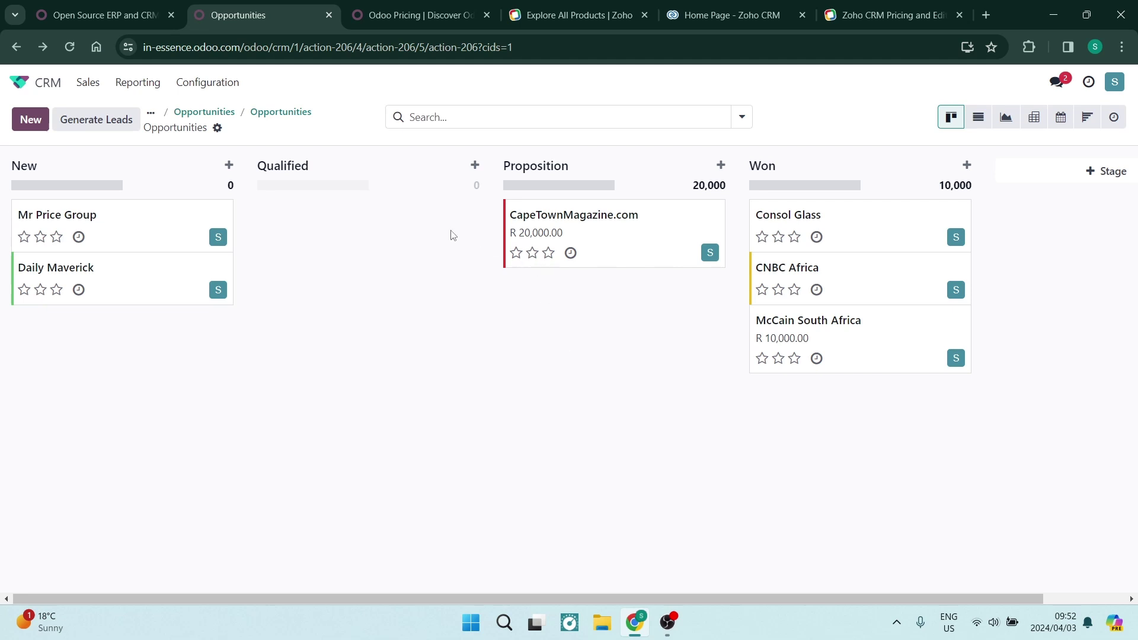
Check the Pivot and Calendar views, then settle on the List view of six opportunities
click(1033, 117)
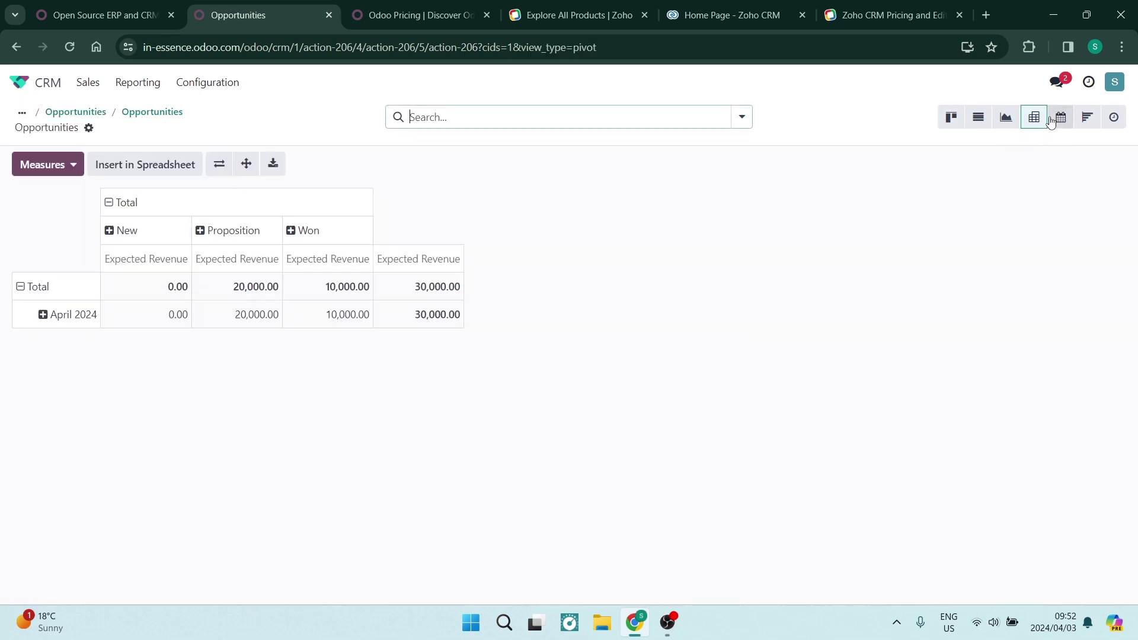
click(1061, 117)
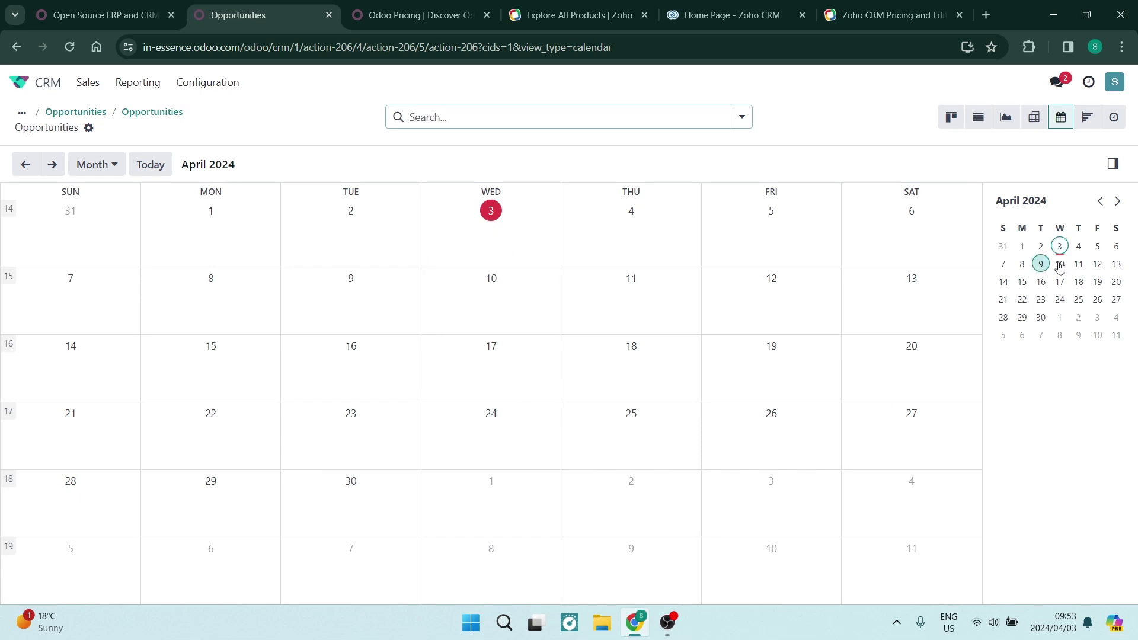
click(979, 118)
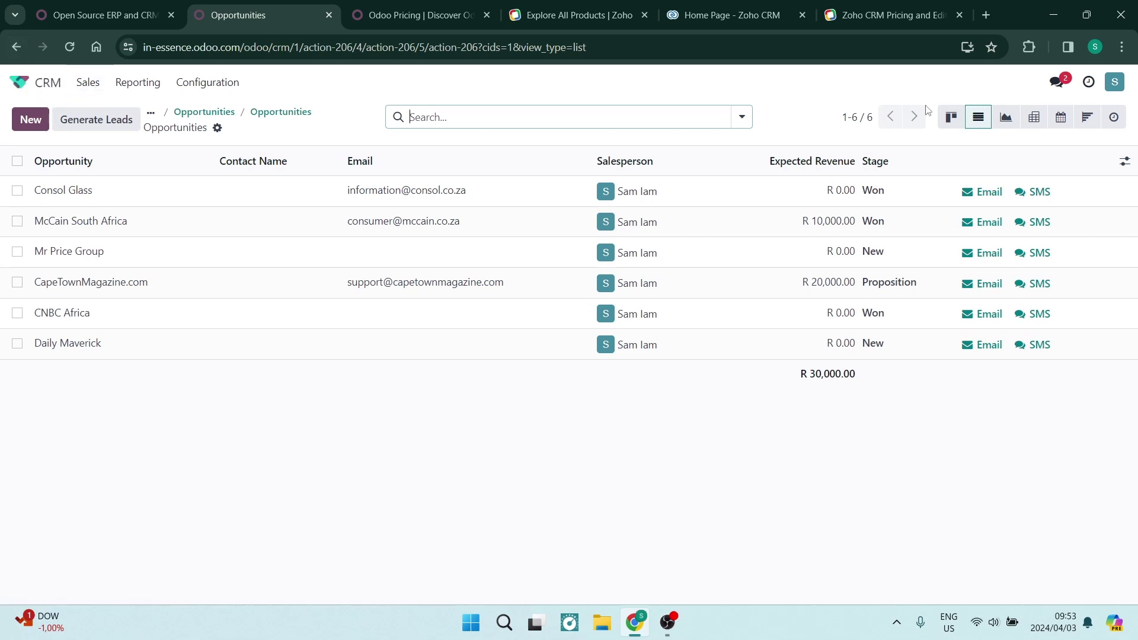
Return Odoo to the pipeline, then in Zoho CRM dismiss the sample data popup and open Leads
click(951, 117)
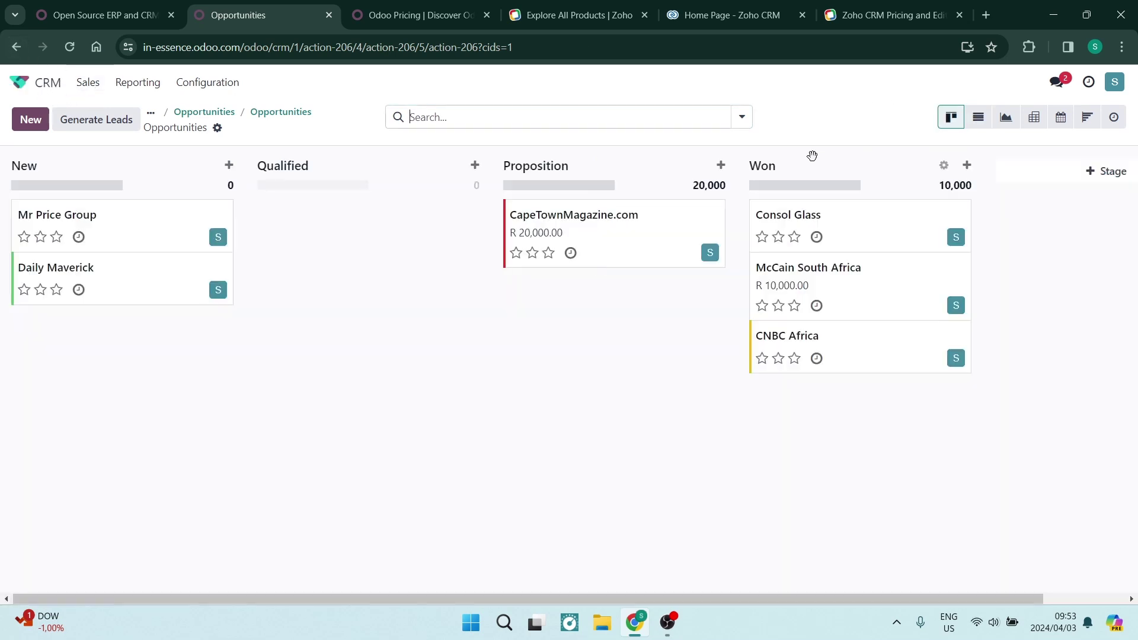
click(577, 17)
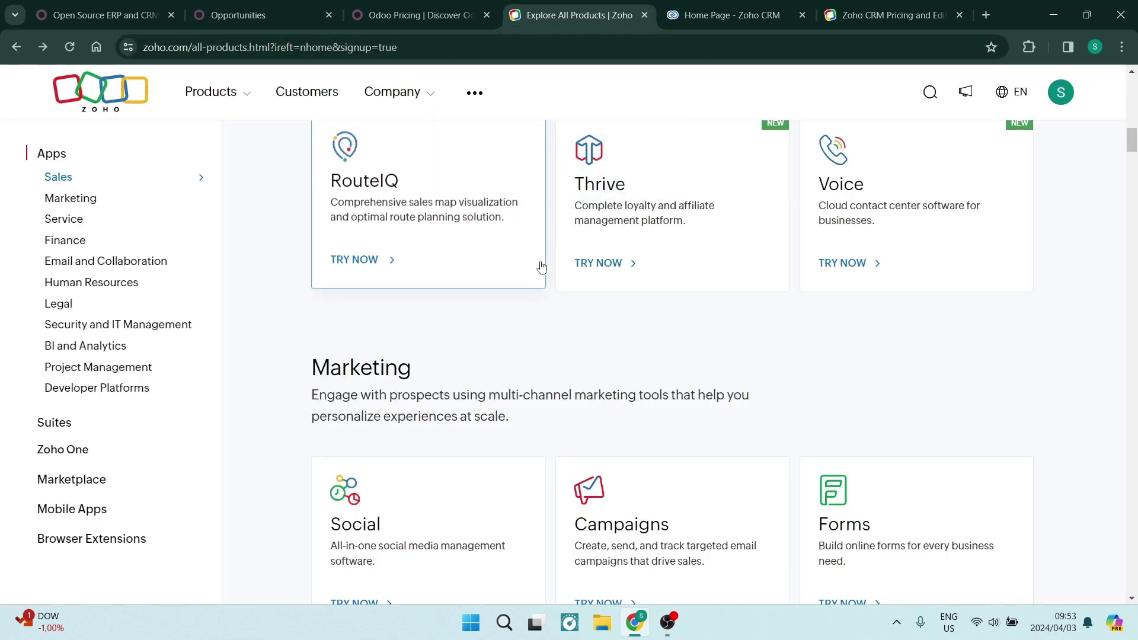
click(713, 20)
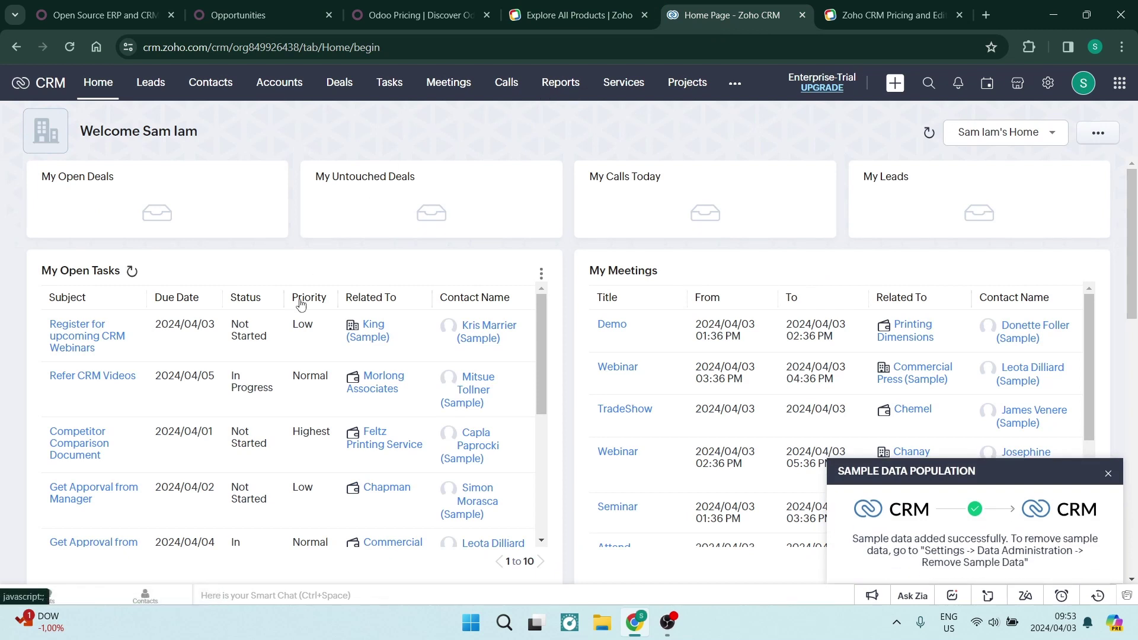
click(1108, 473)
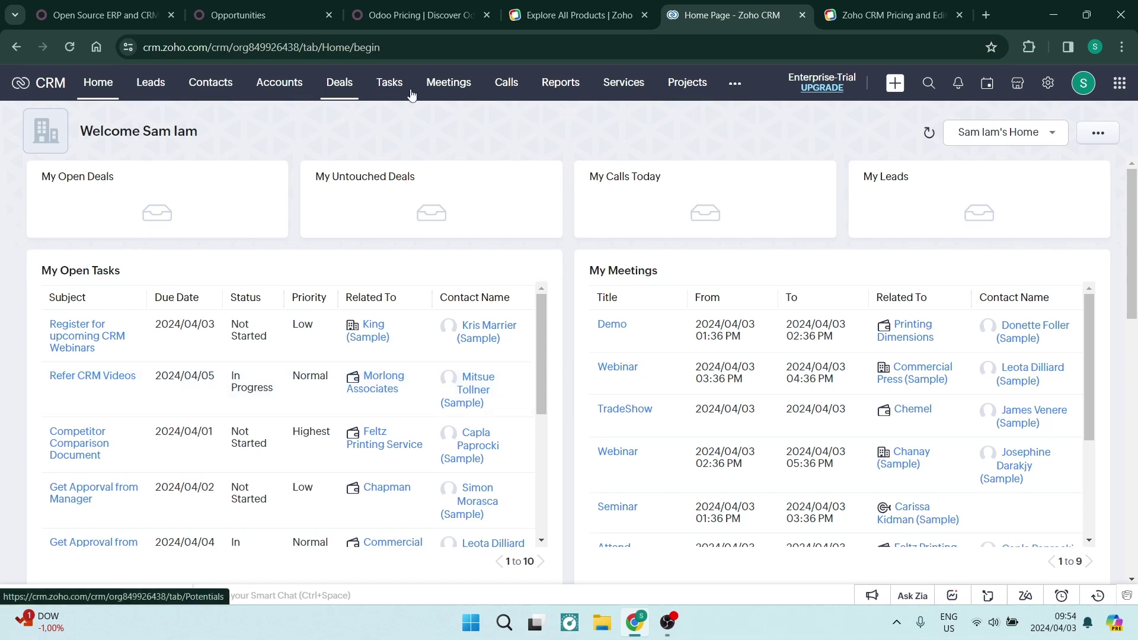
click(159, 88)
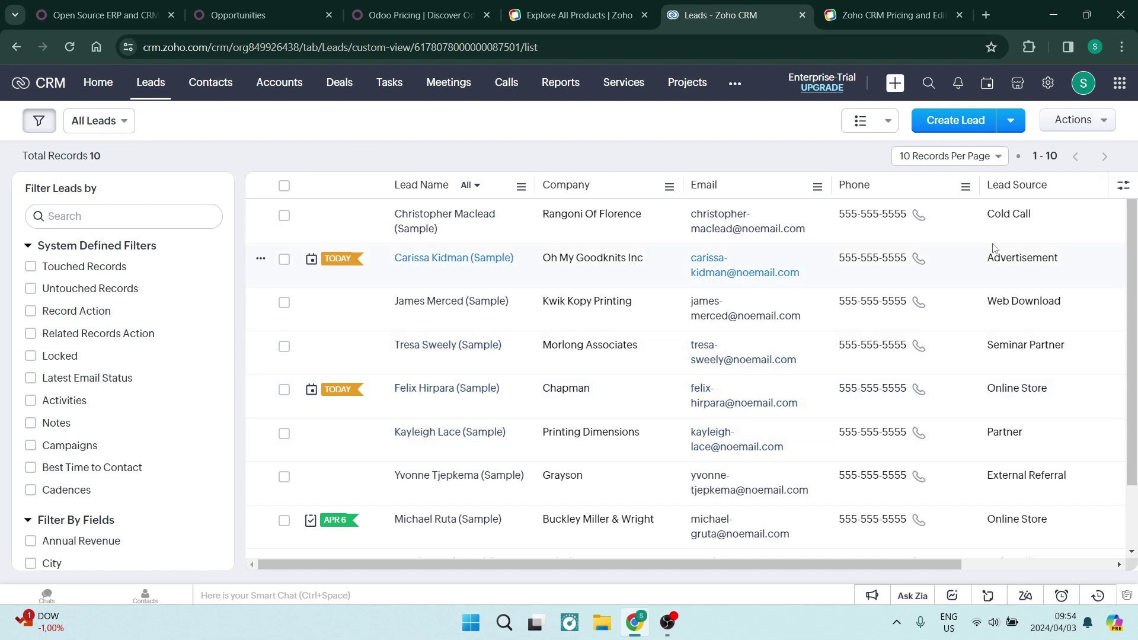
Create Kanban view '1' for leads, categorized by Industry and aggregated by Annual Revenue
click(872, 122)
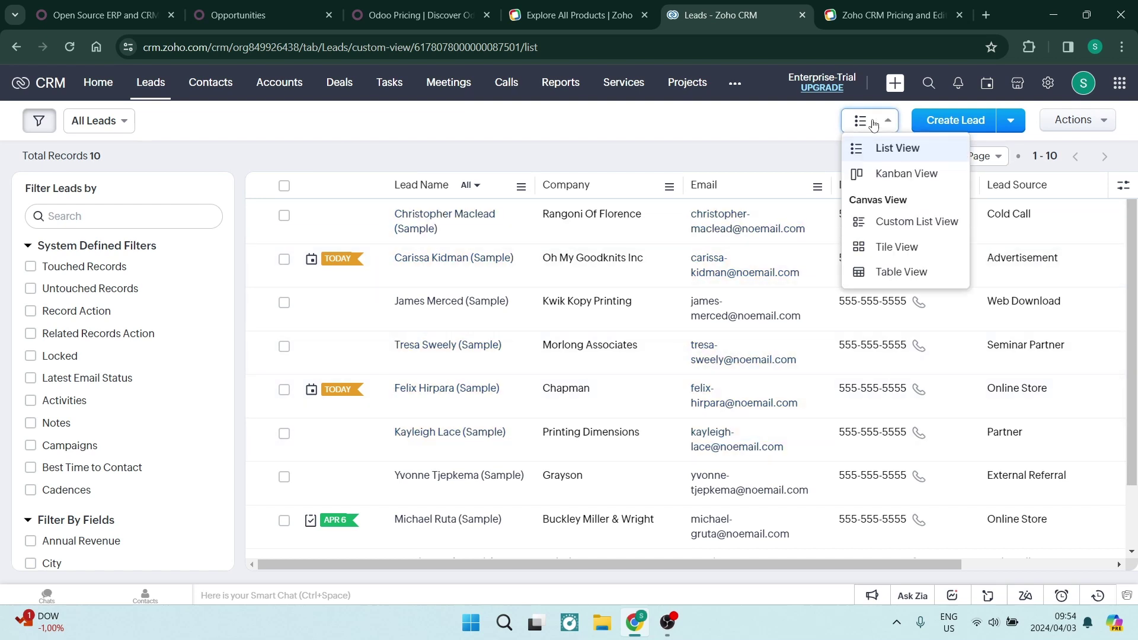
click(889, 173)
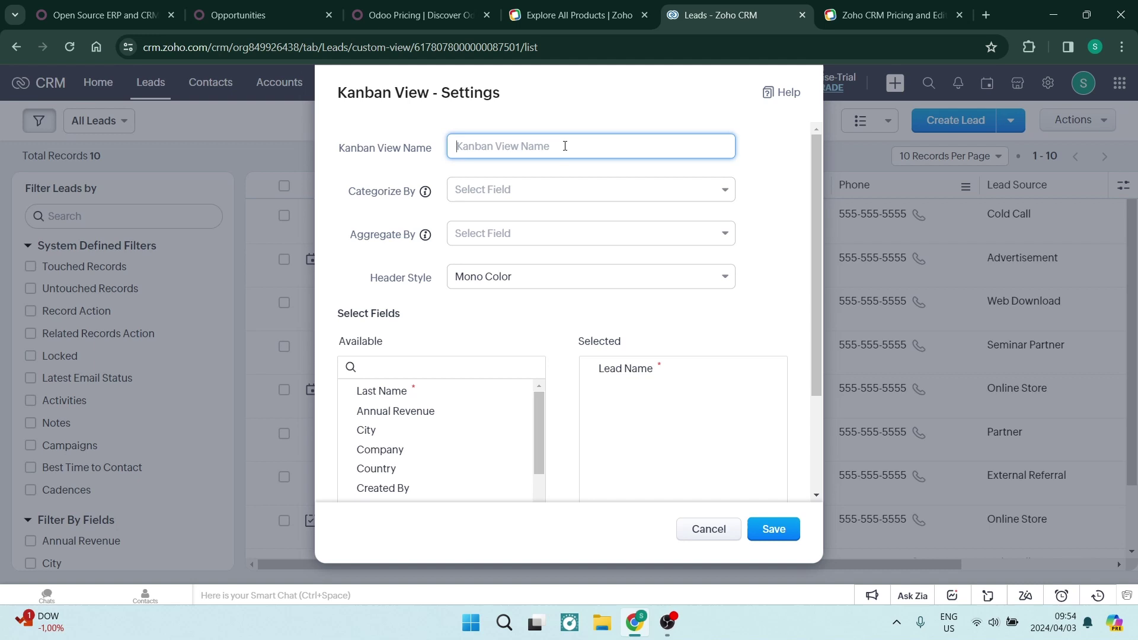
text(1)
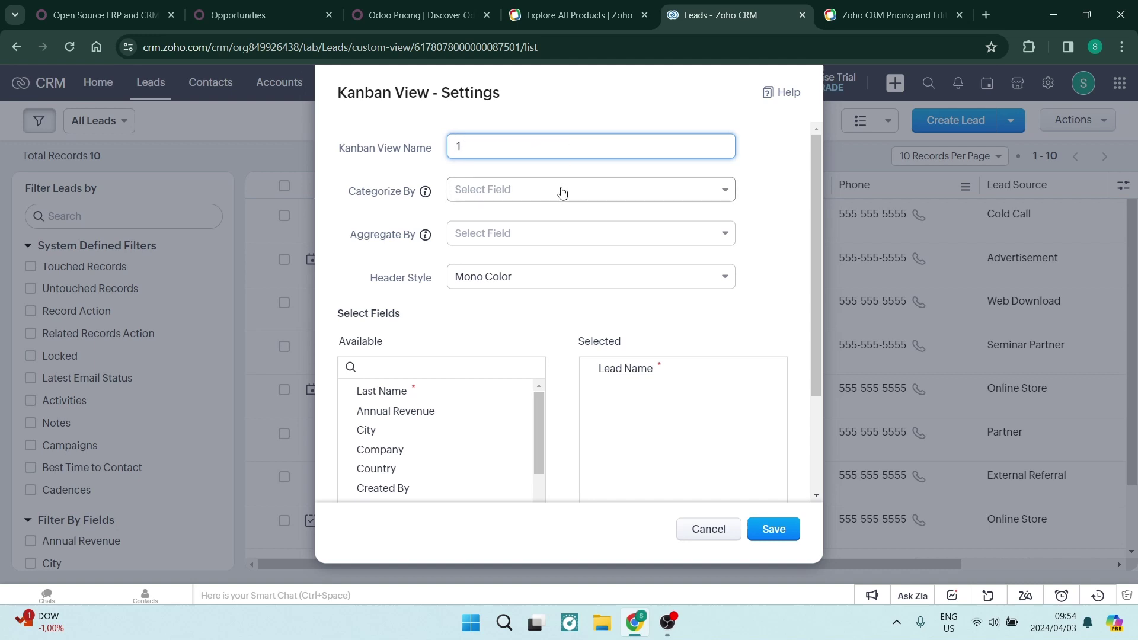
click(561, 190)
click(536, 230)
click(525, 236)
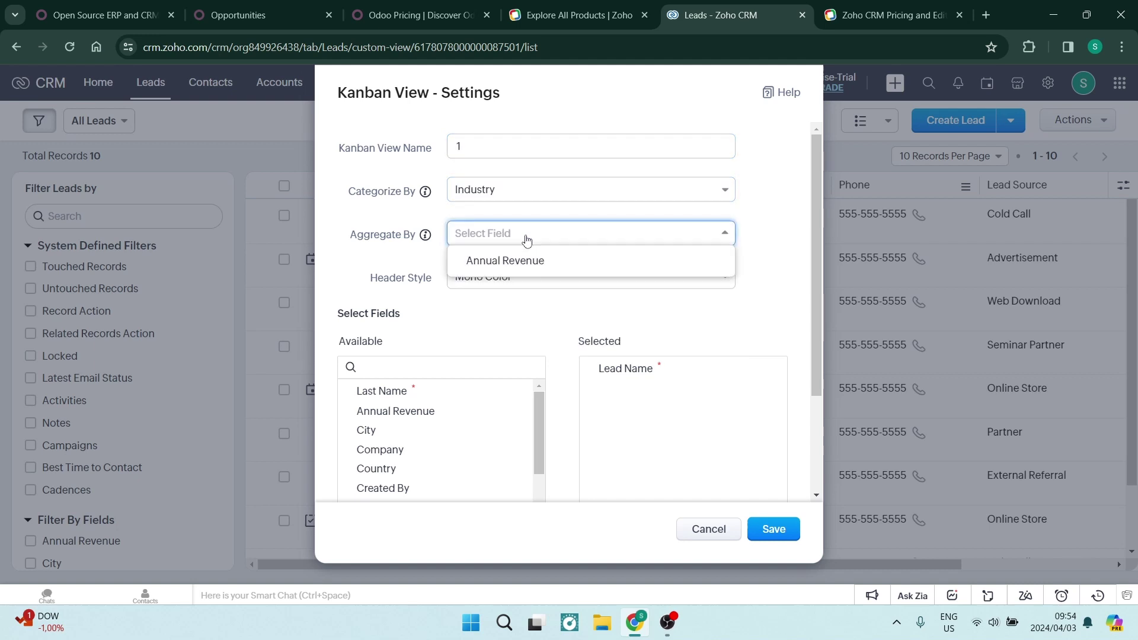
click(552, 268)
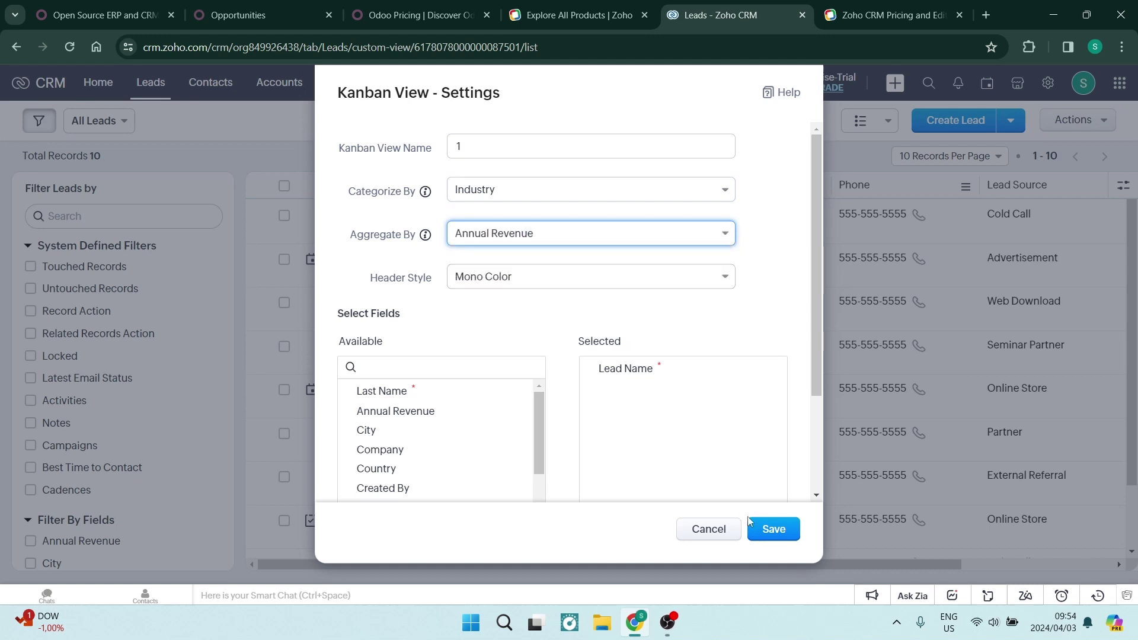
key(Return)
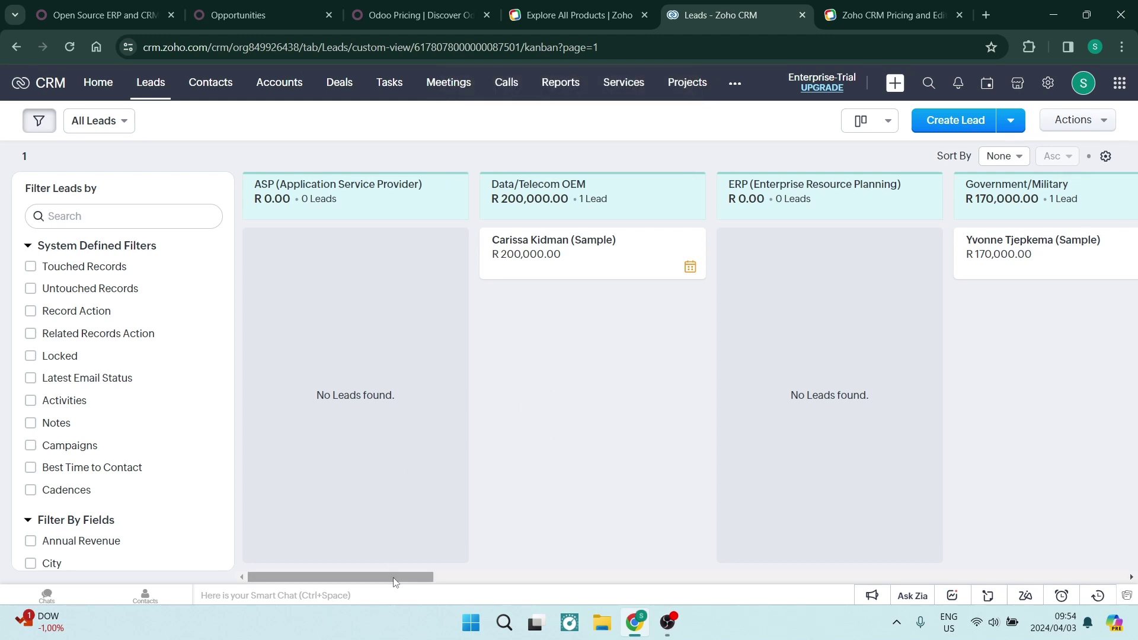
Drag the Data/Telecom OEM lead into the ERP column, then switch to the Odoo pipeline tab
scroll(444, 426, right, 4)
scroll(504, 367, left, 4)
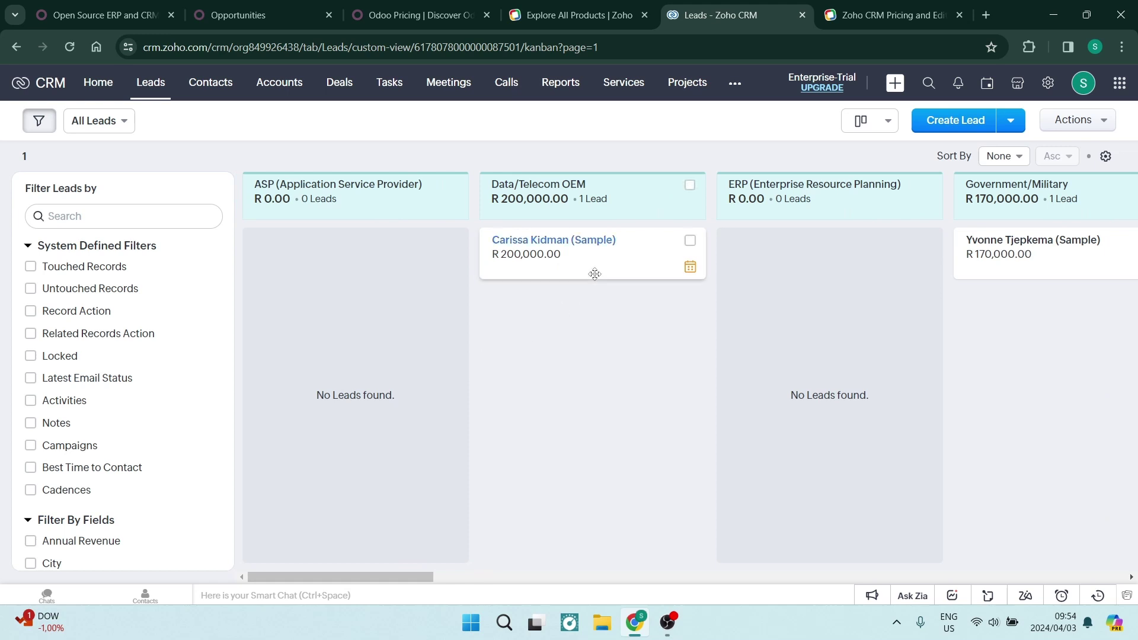
drag(592, 269, 831, 308)
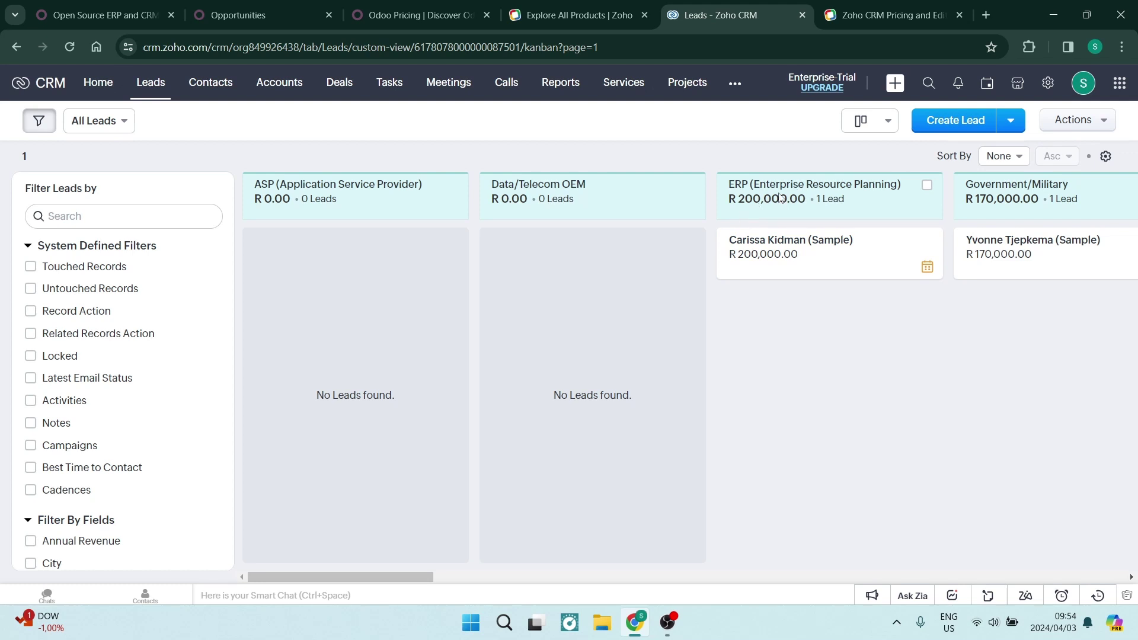
drag(412, 577, 320, 304)
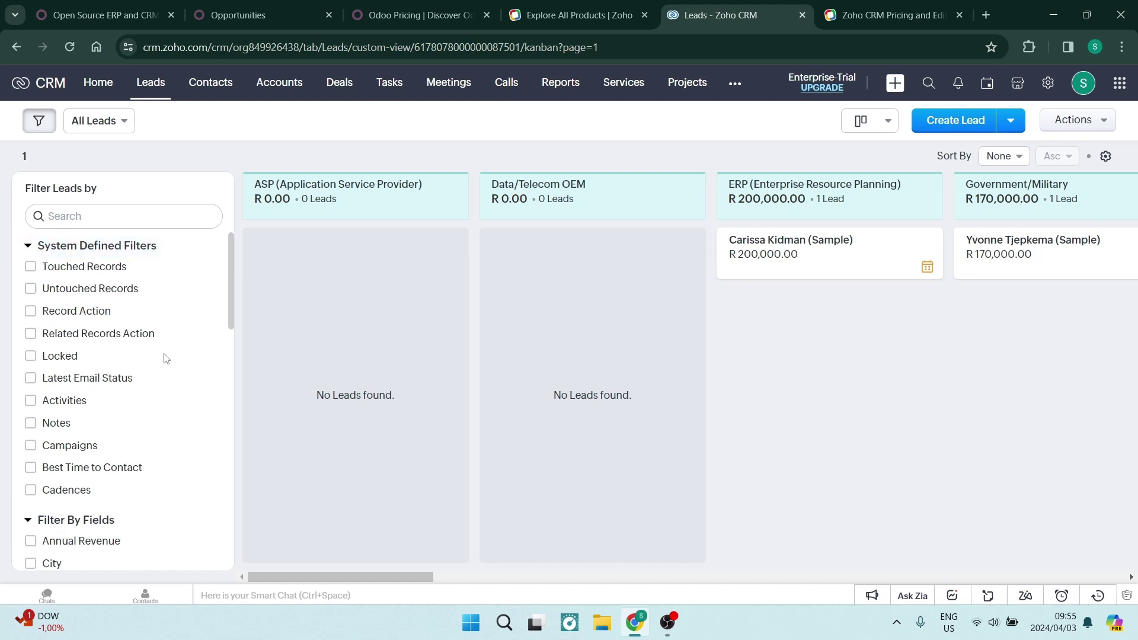
click(261, 15)
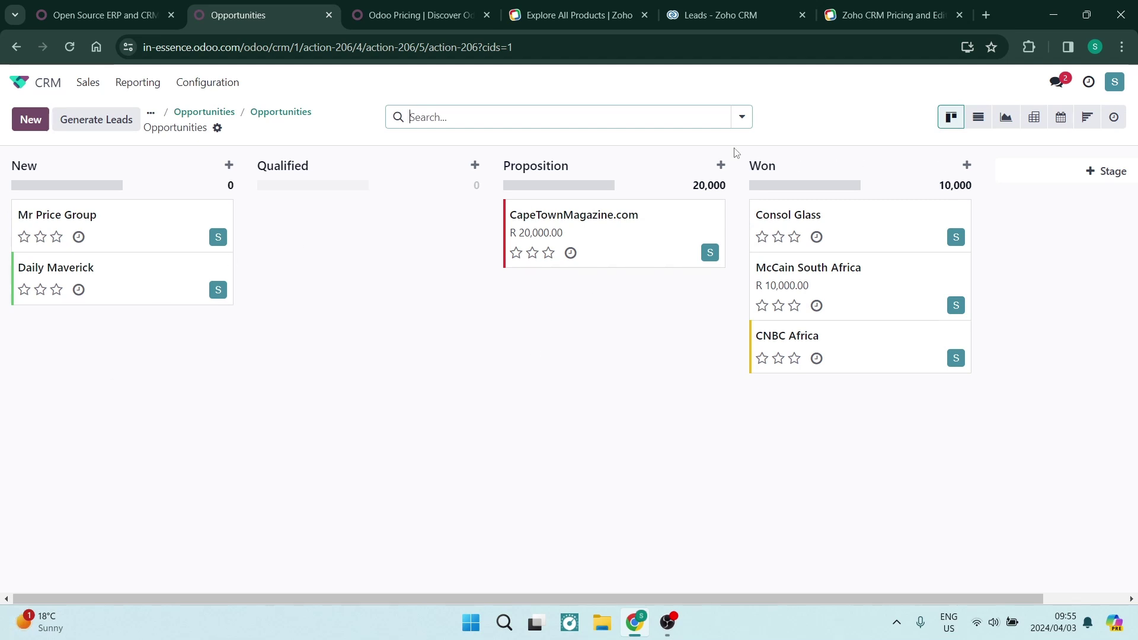
Peek at the Odoo pipeline's filter and grouping options, then switch to the Zoho products page
click(742, 118)
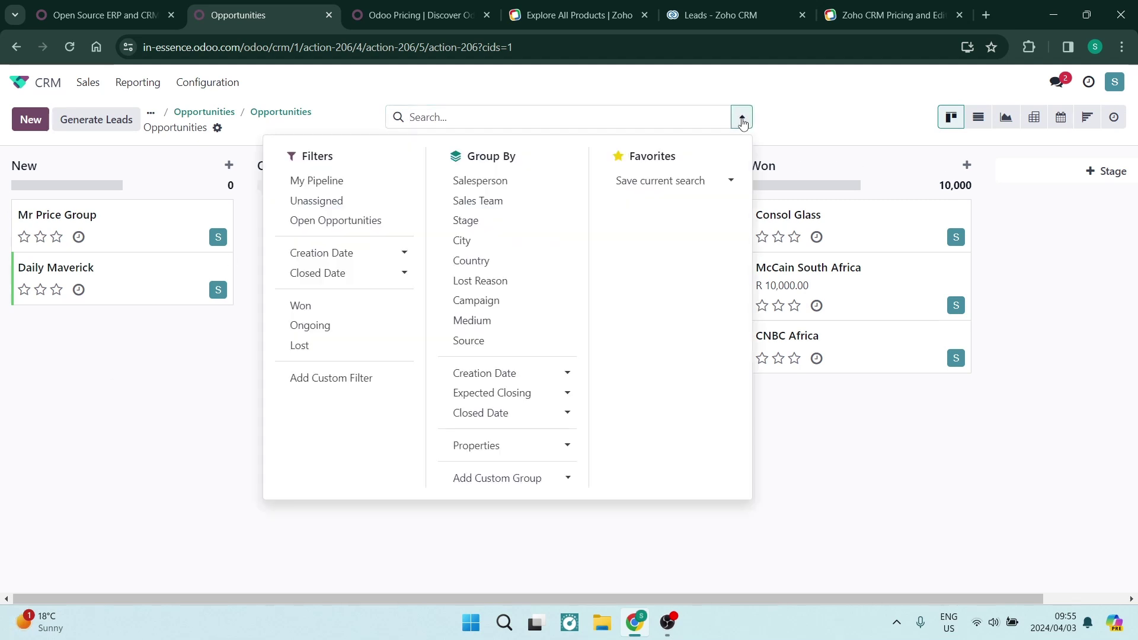
click(742, 120)
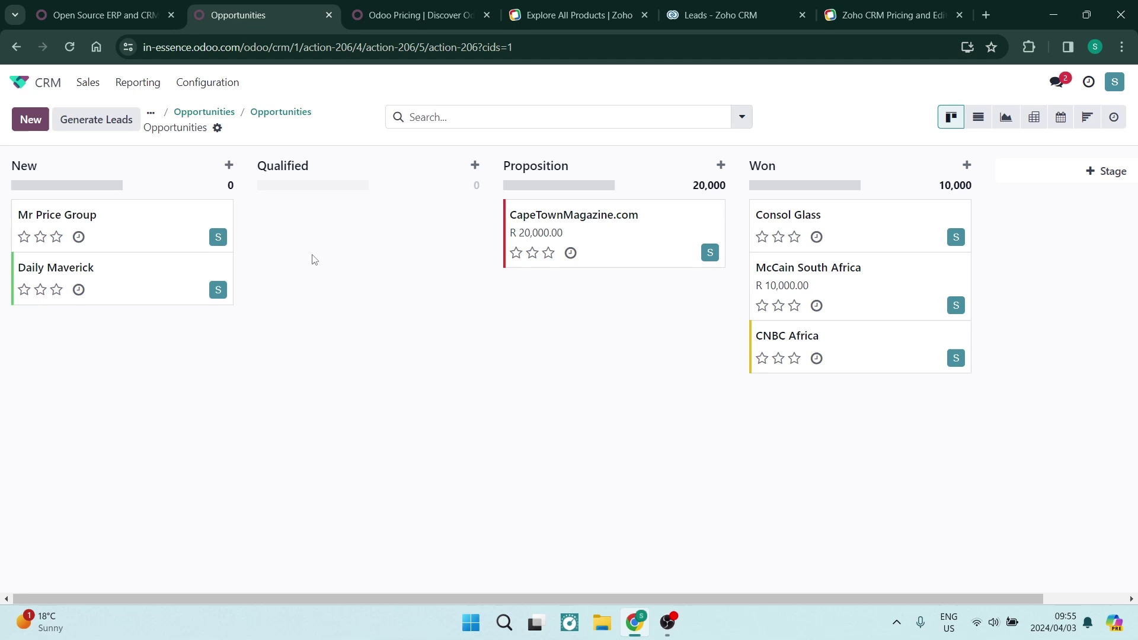
click(561, 16)
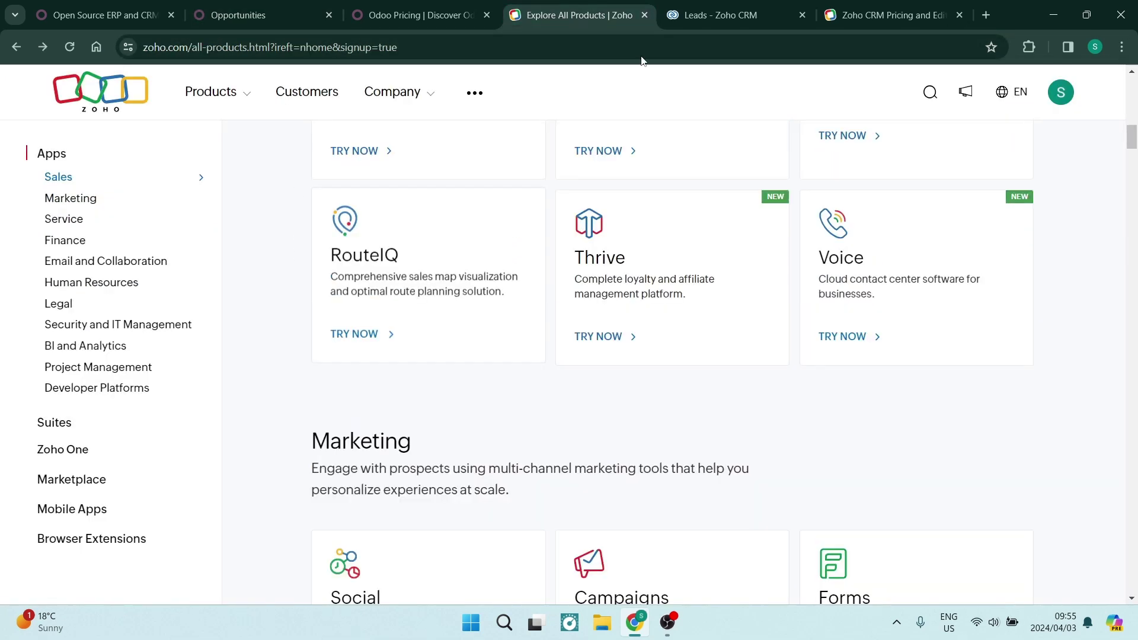
Compare with the Zoho CRM leads board, then return to Odoo and bring up its pricing plans
key(ctrl+Tab)
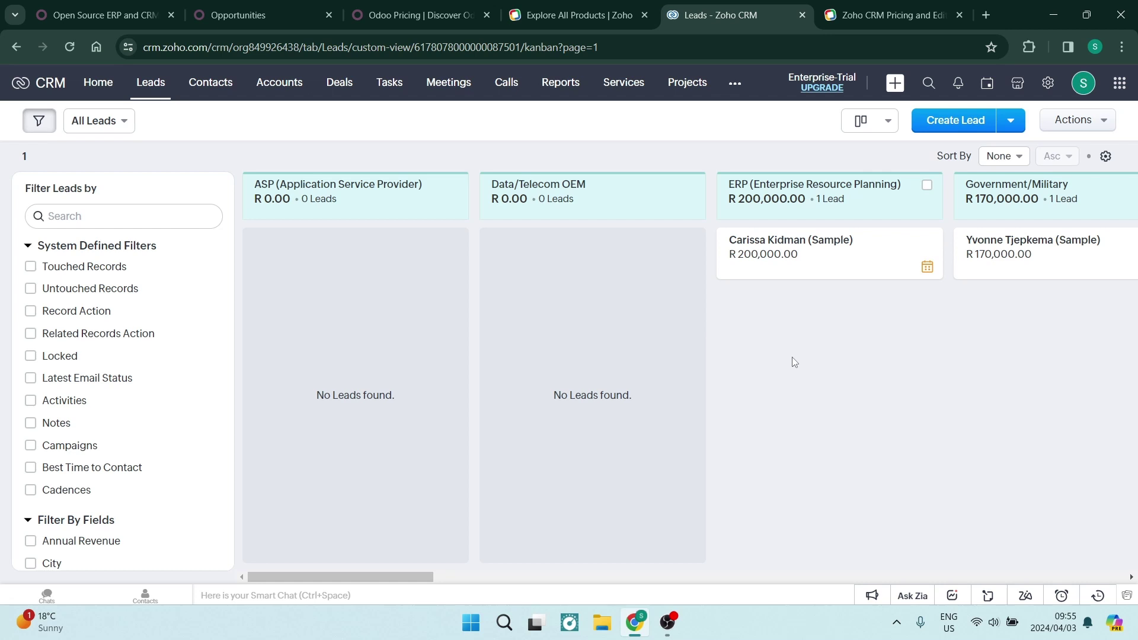
click(264, 14)
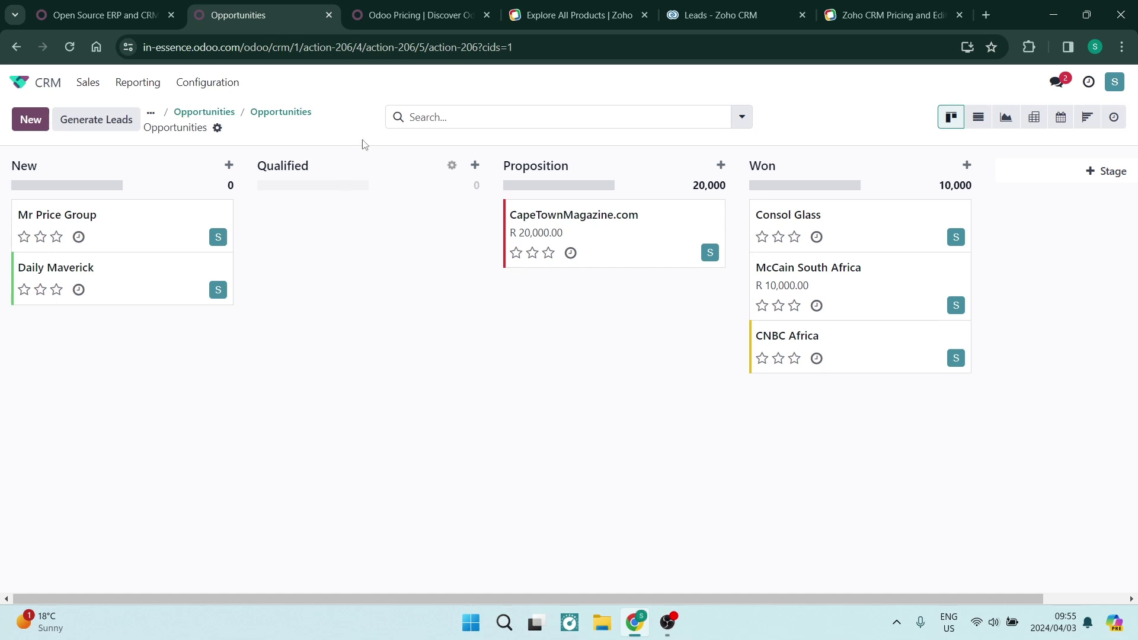
click(405, 17)
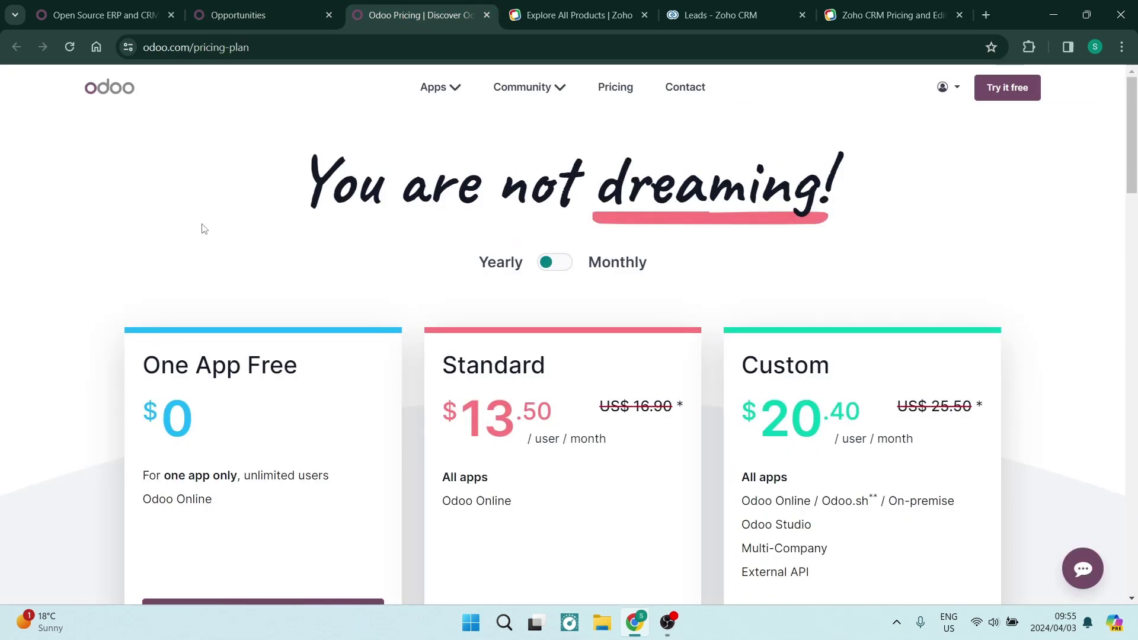
Highlight the One App Free plan's $0 price, then return to the Odoo opportunities pipeline
scroll(204, 228, down, 1)
scroll(204, 227, down, 1)
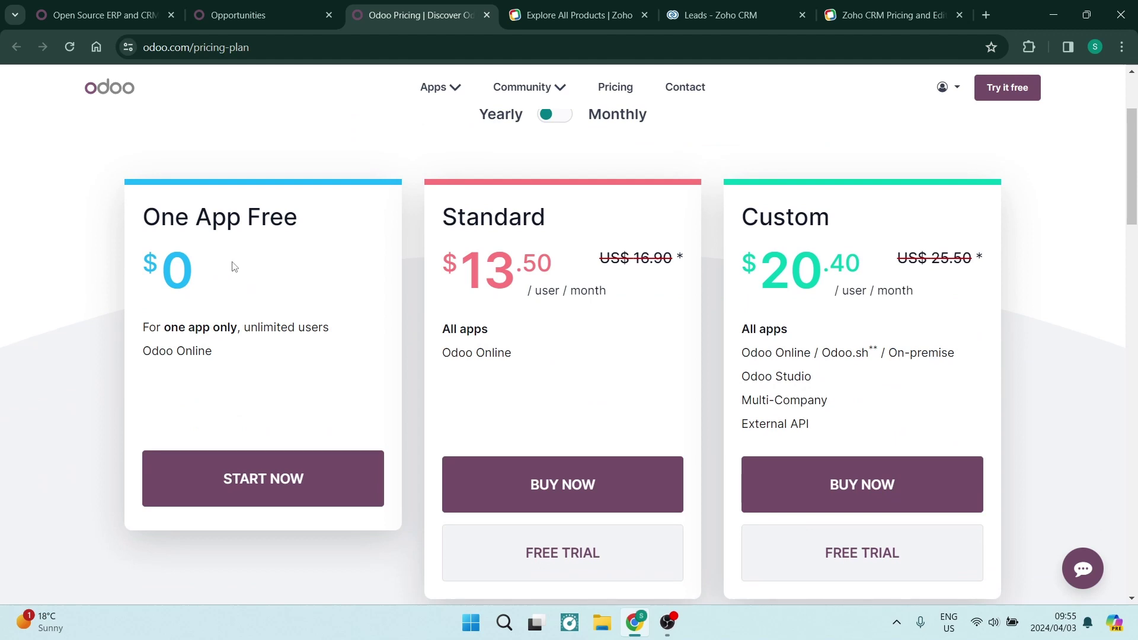
drag(235, 263, 157, 271)
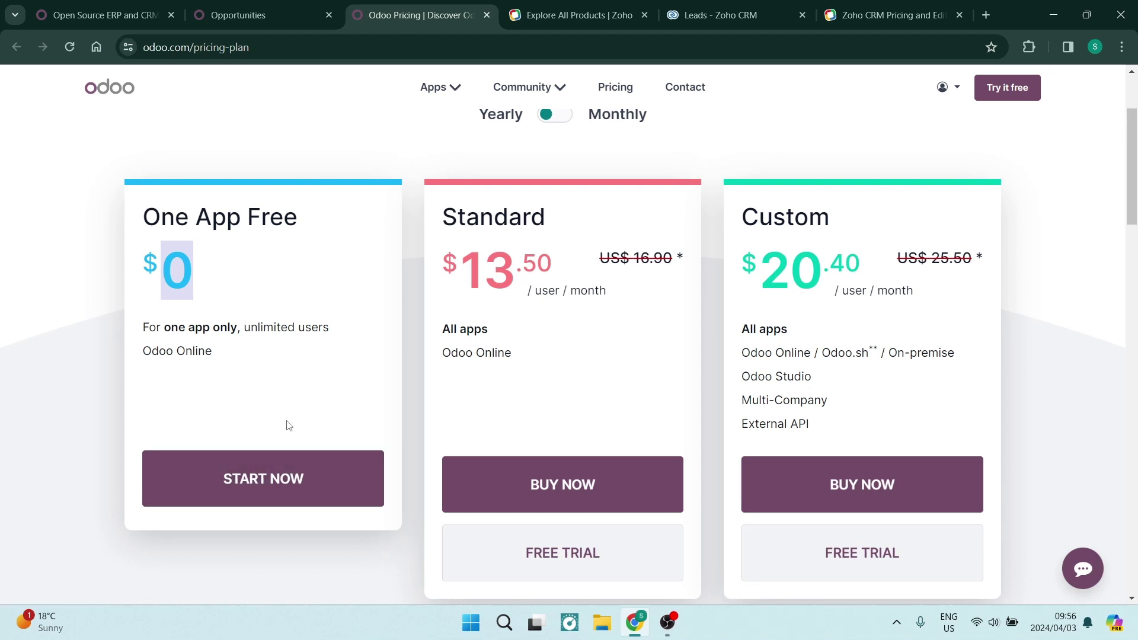
click(269, 16)
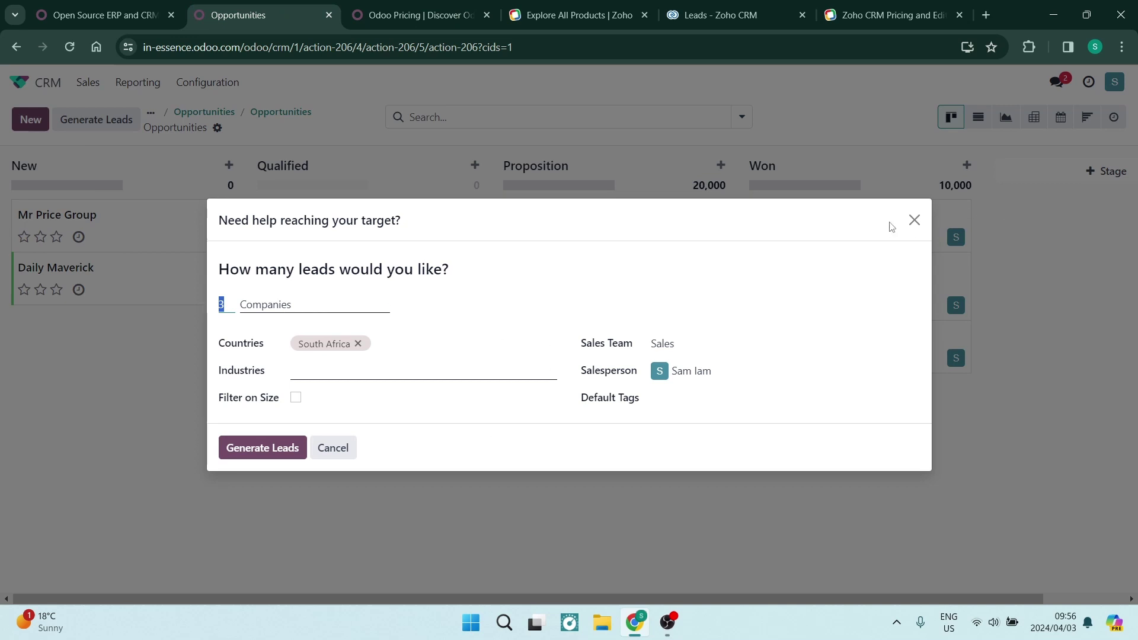
Dismiss the Generate Leads form, glance at the Odoo homepage, and settle on the pricing page
click(914, 220)
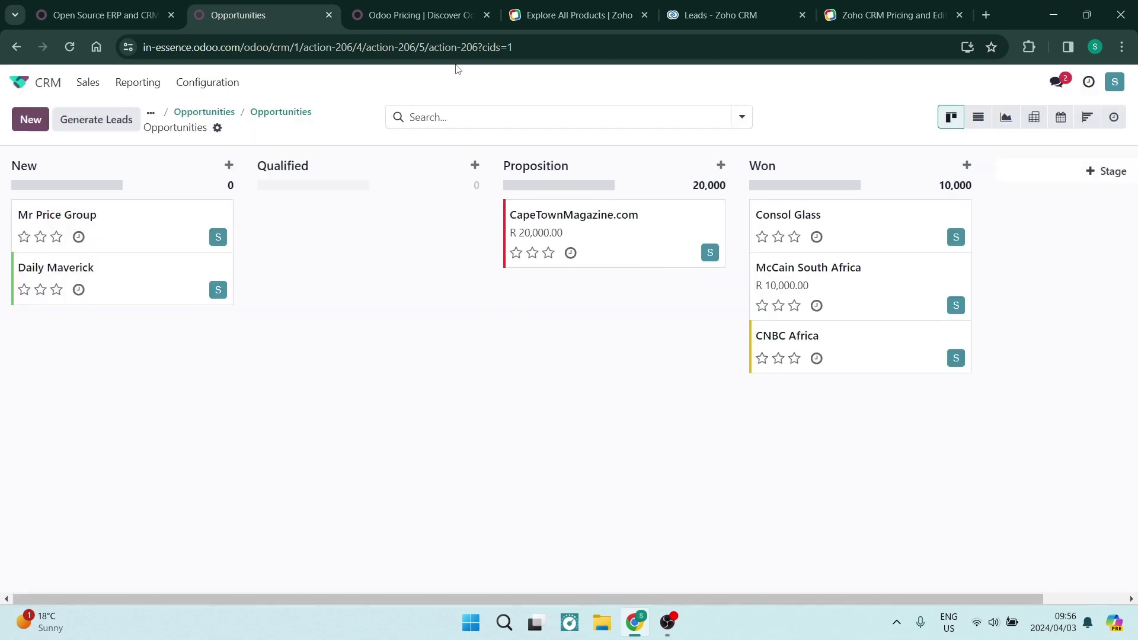
click(414, 15)
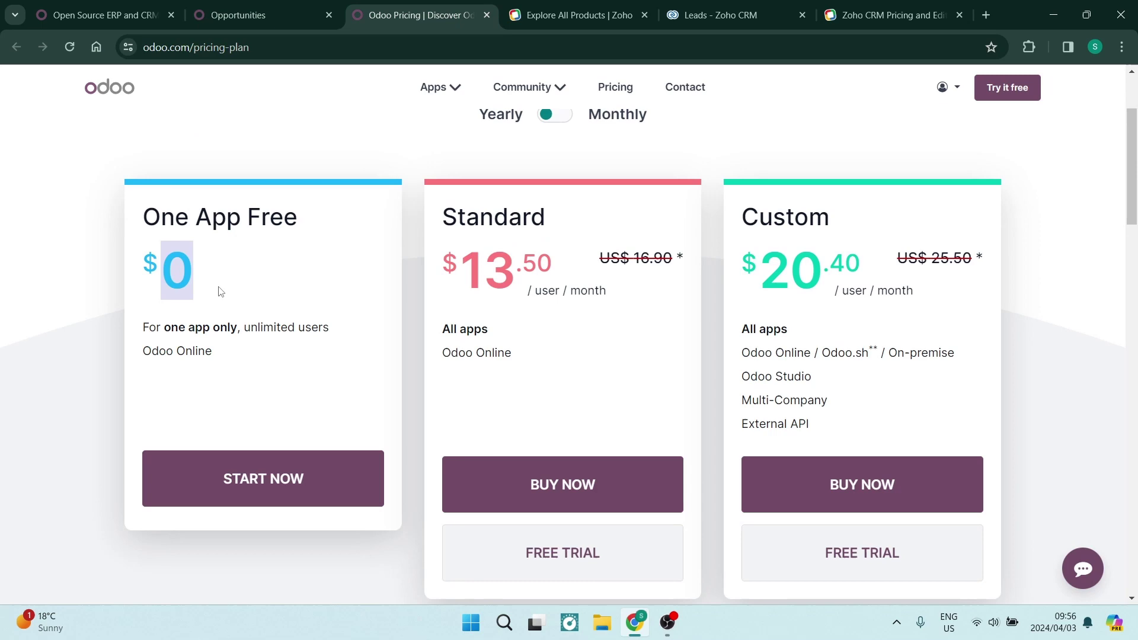
click(102, 16)
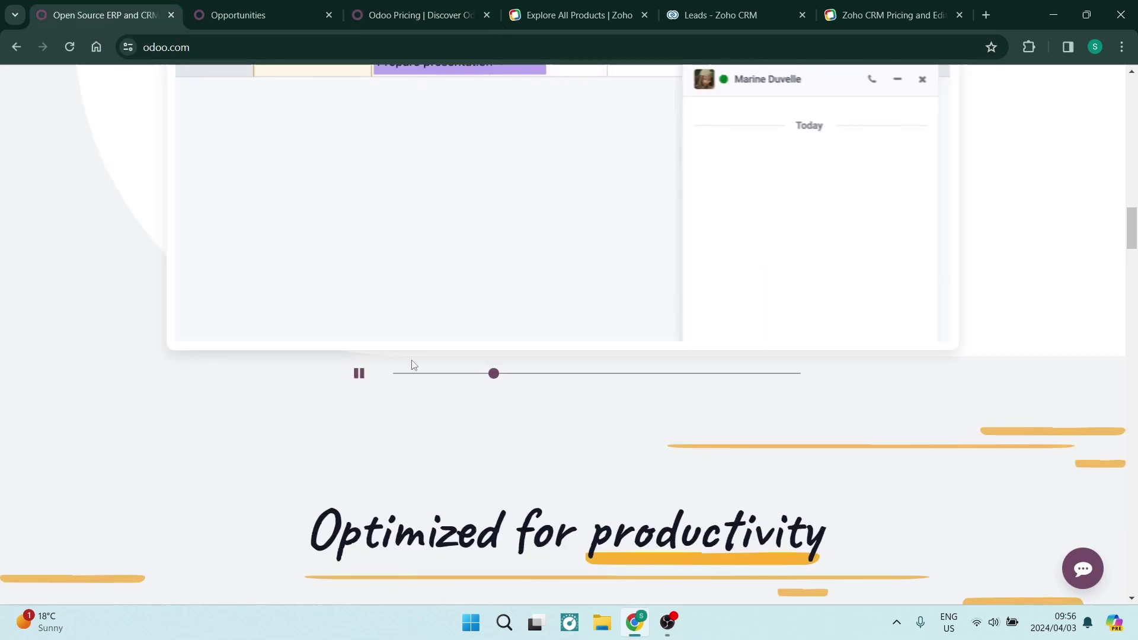
scroll(410, 315, up, 5)
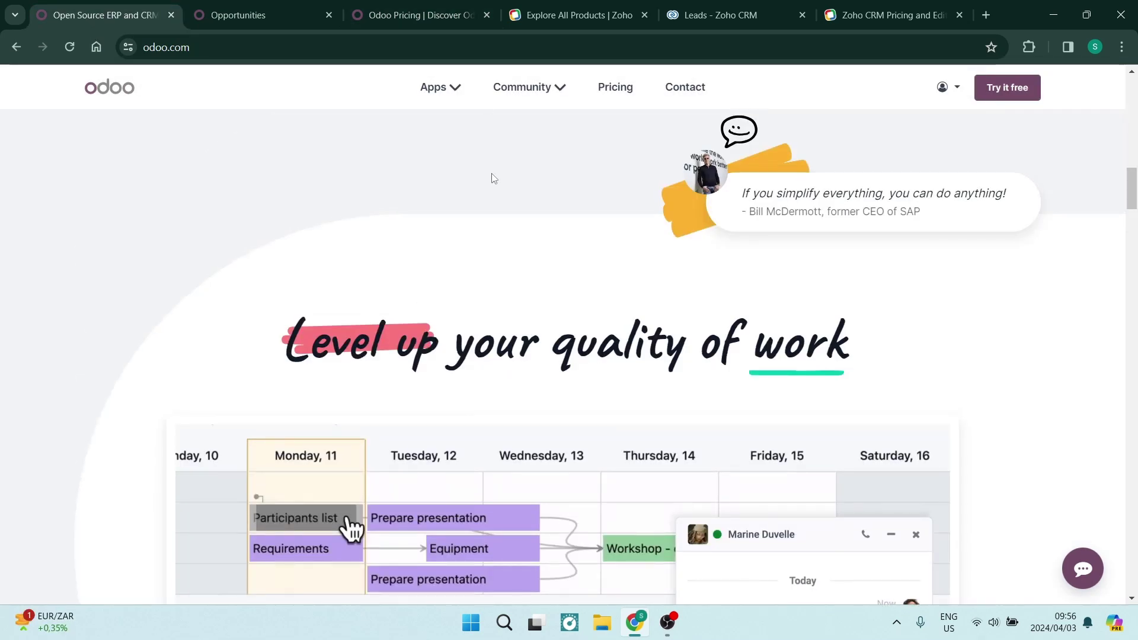
scroll(492, 178, down, 10)
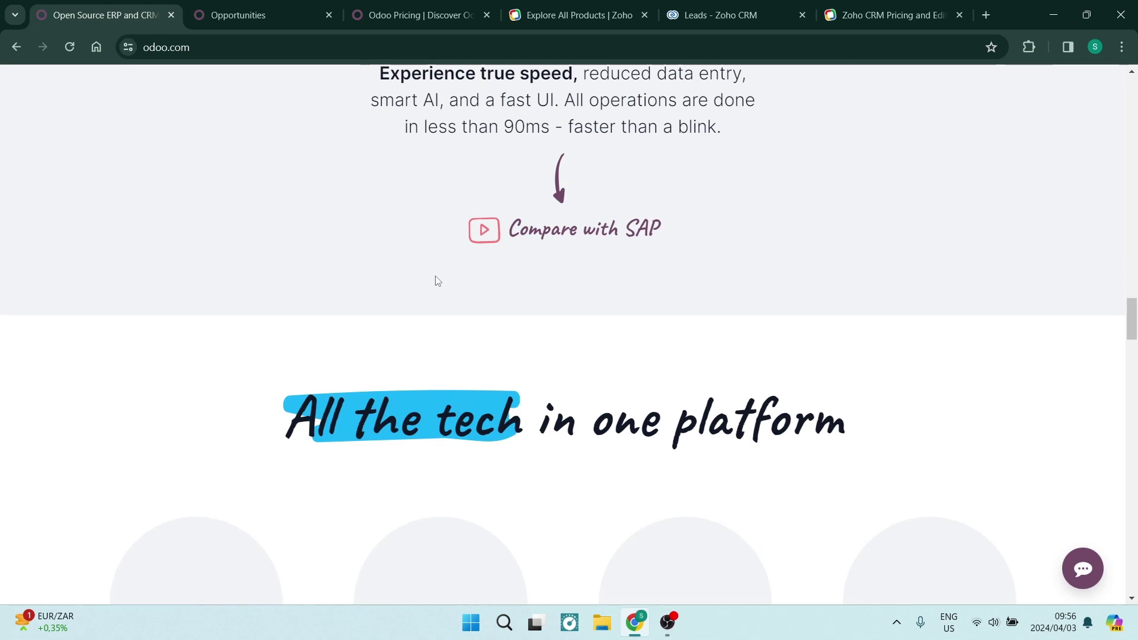
click(413, 16)
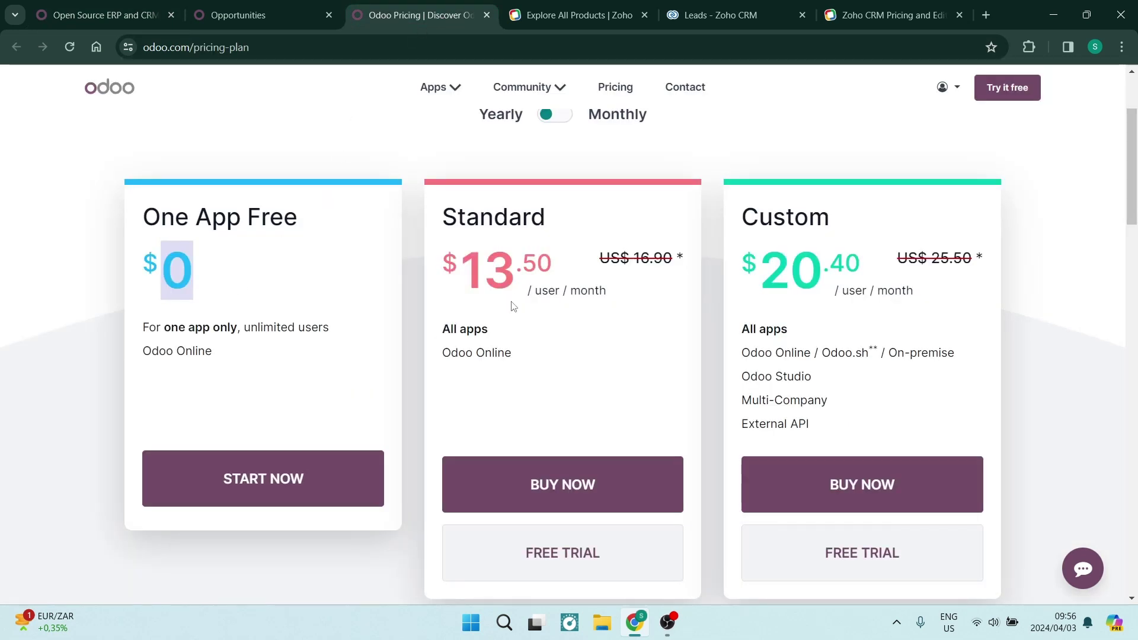
Highlight the Standard plan's 13 price and All apps, then the Custom plan's $20 price
drag(513, 301, 473, 281)
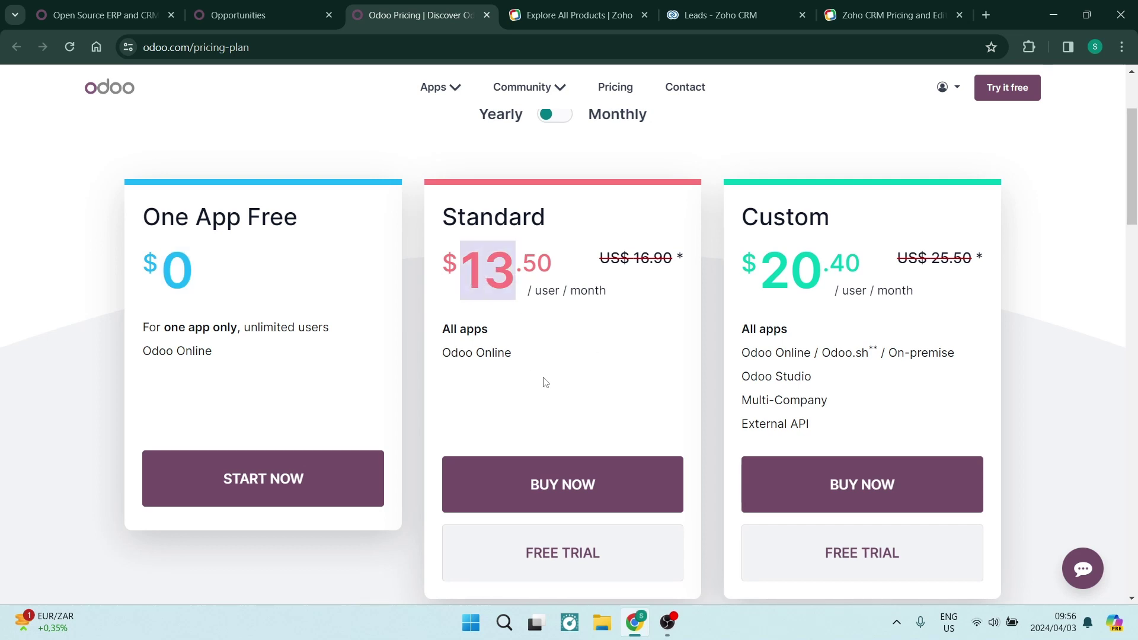
drag(491, 339, 443, 338)
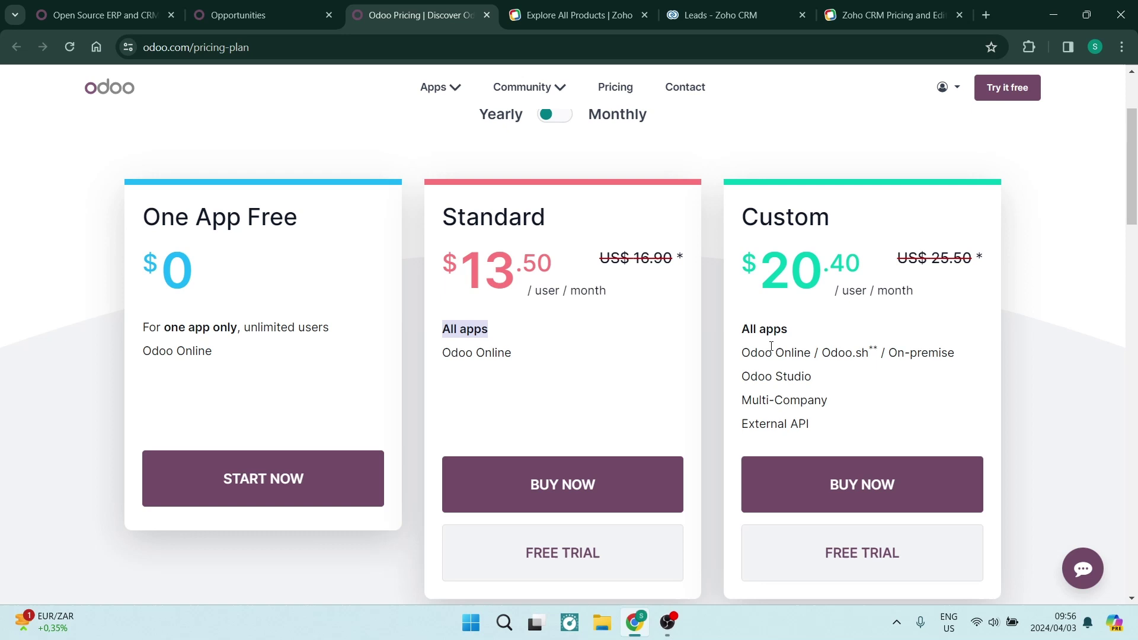
double_click(817, 265)
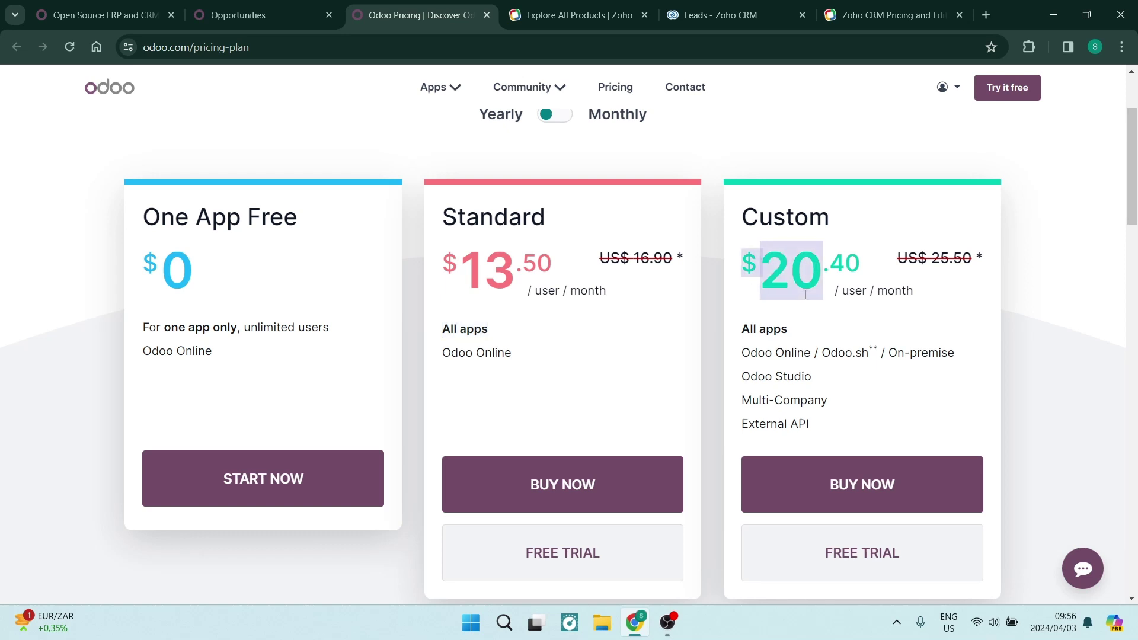
click(870, 257)
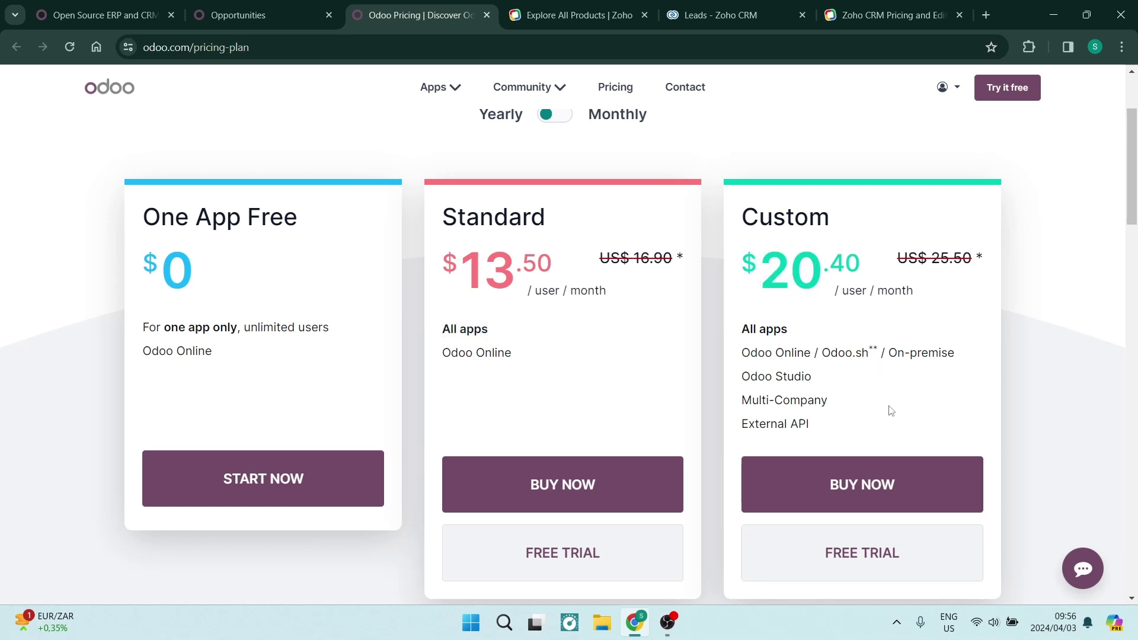
Highlight the Custom plan's Odoo Studio, Multi-Company and External API features in turn
drag(838, 381, 741, 383)
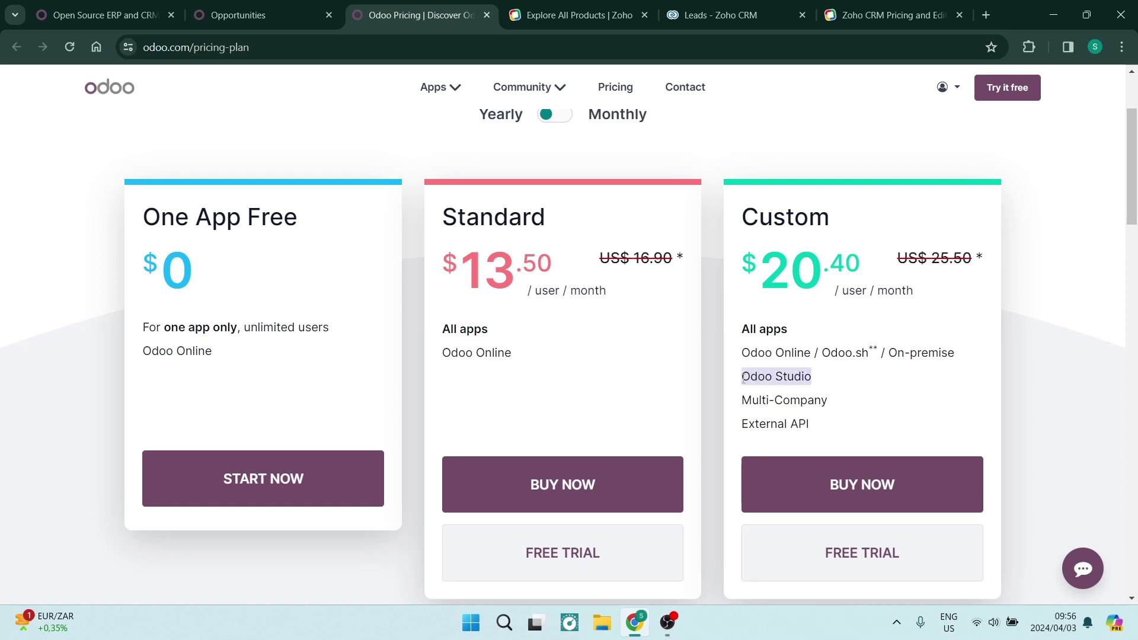
click(839, 404)
drag(839, 404, 738, 403)
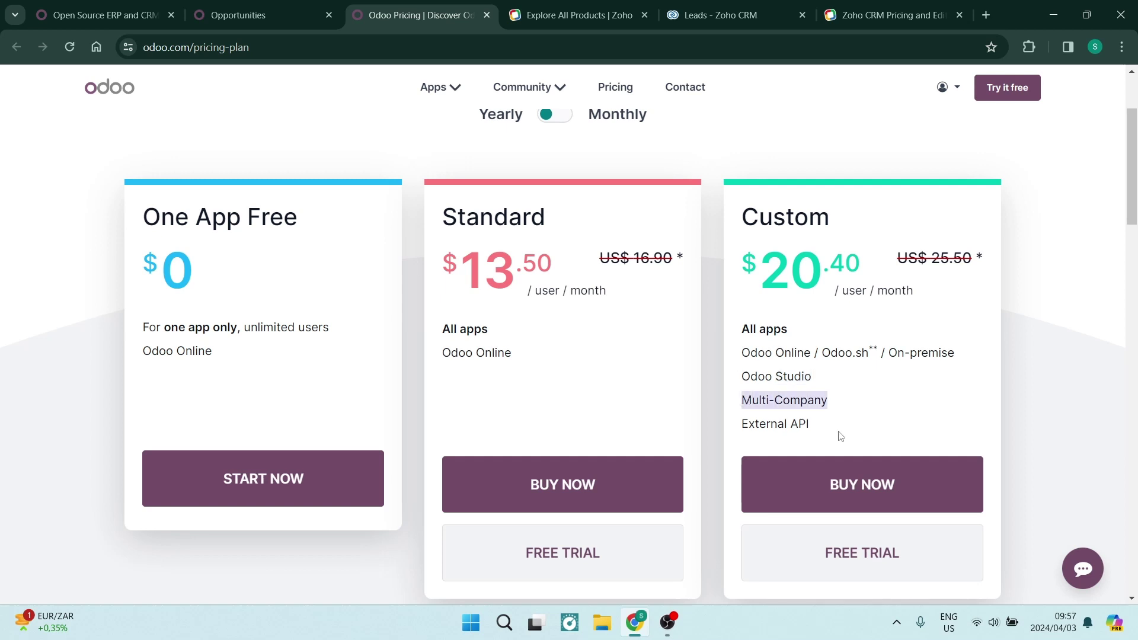
click(858, 426)
drag(838, 406, 732, 405)
drag(815, 426, 739, 426)
click(842, 429)
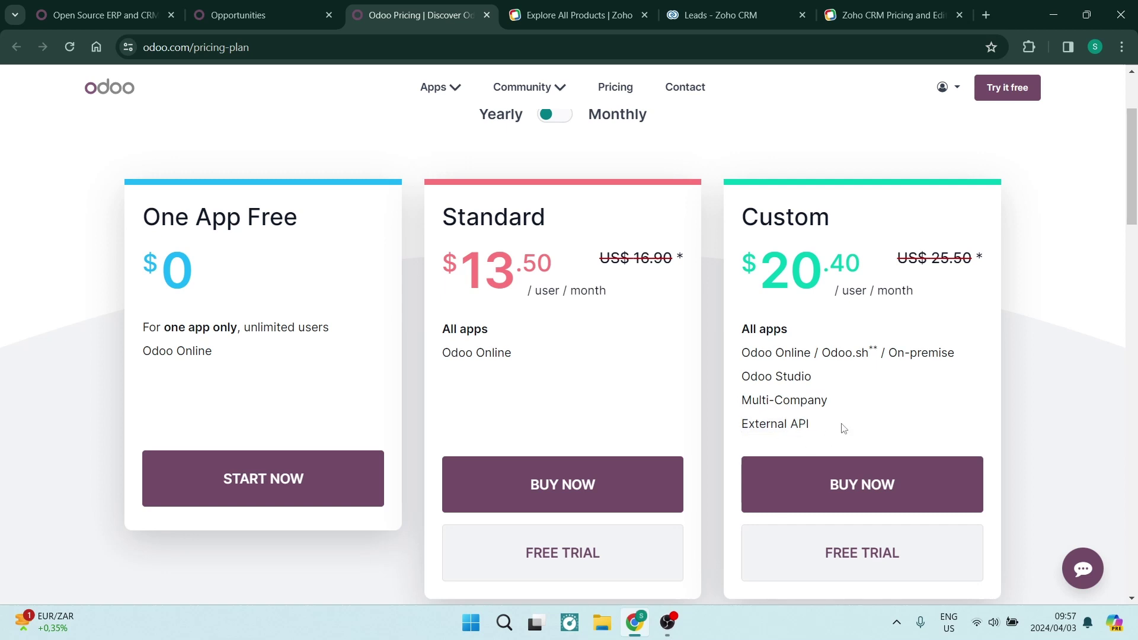
scroll(665, 460, down, 4)
scroll(593, 392, up, 6)
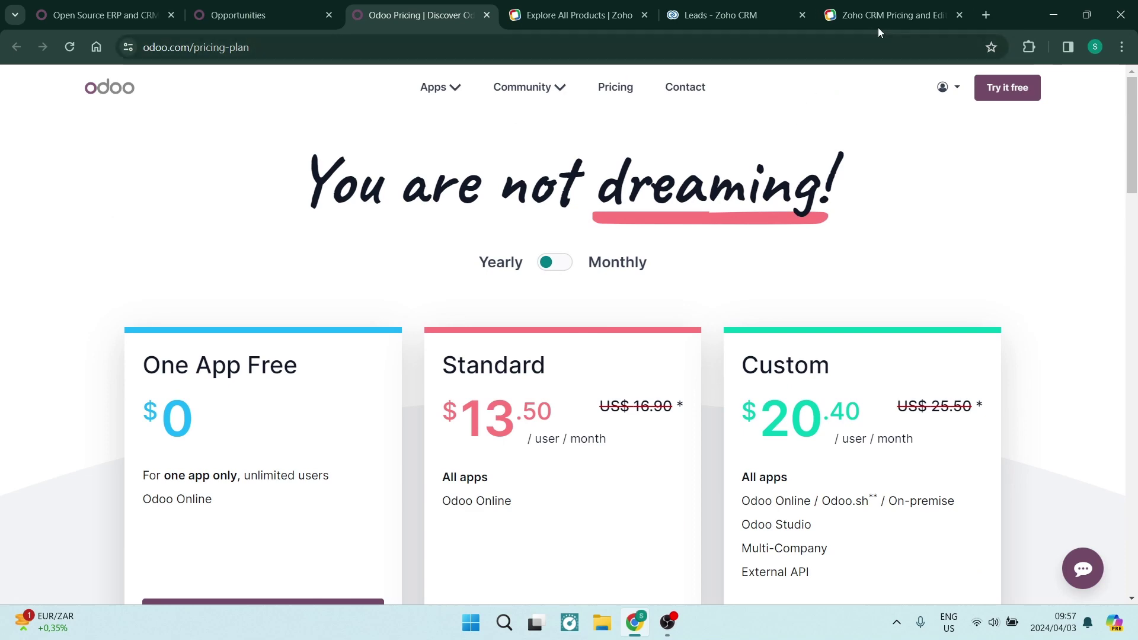
Highlight Zoho's US$12 Standard and US$20 Professional prices, checking Odoo's pricing in between
click(891, 14)
scroll(463, 334, down, 6)
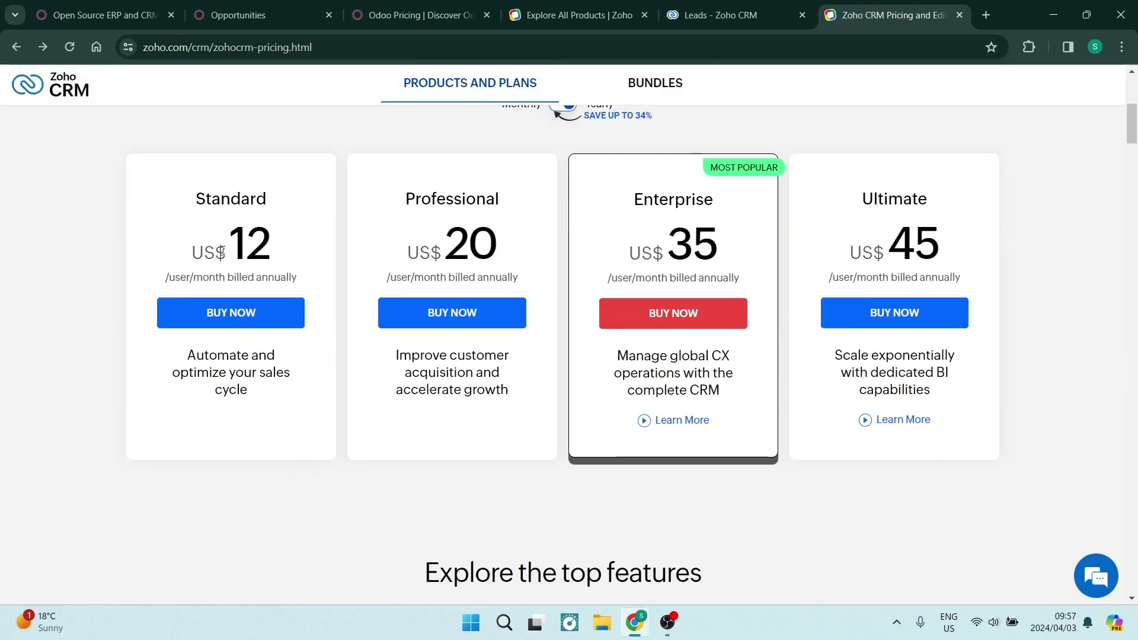
double_click(229, 248)
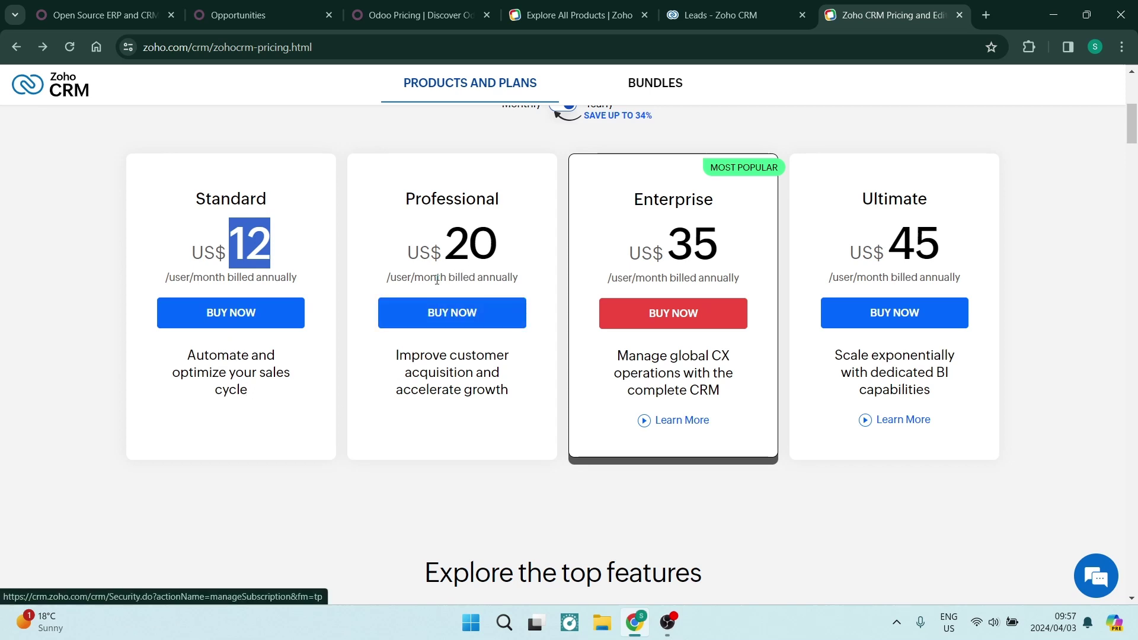
drag(443, 245, 485, 246)
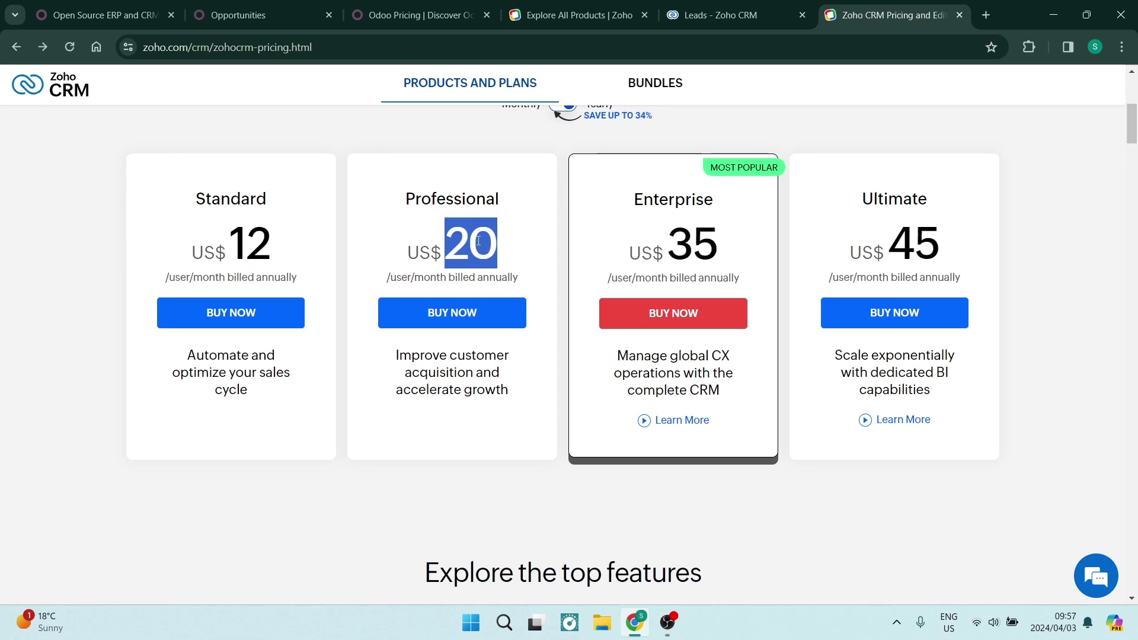
click(456, 15)
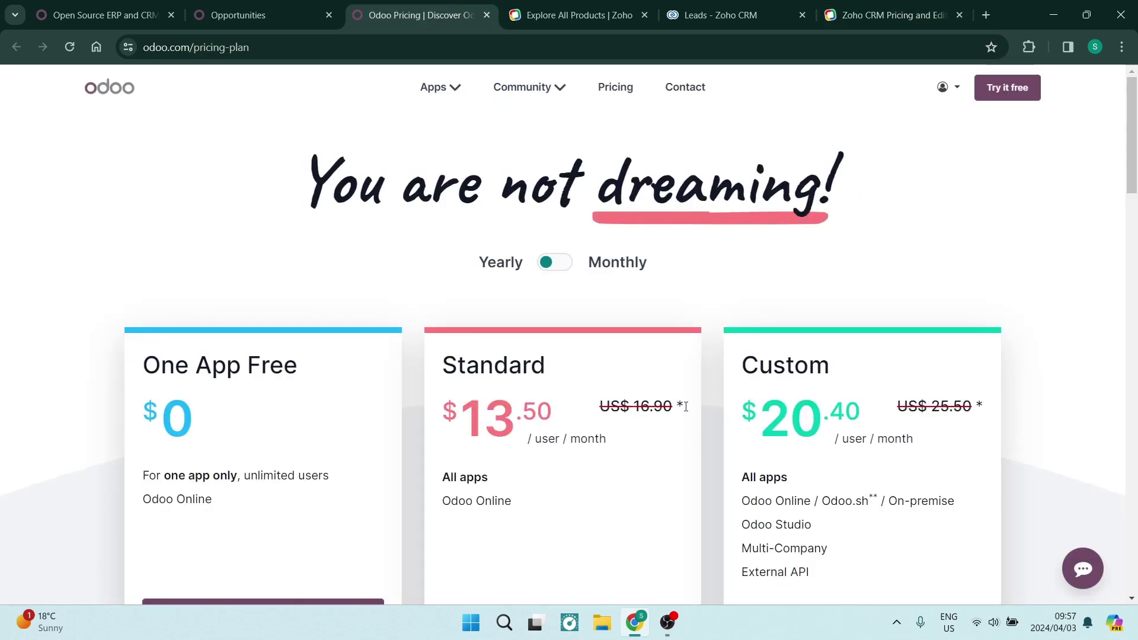
scroll(830, 423, down, 1)
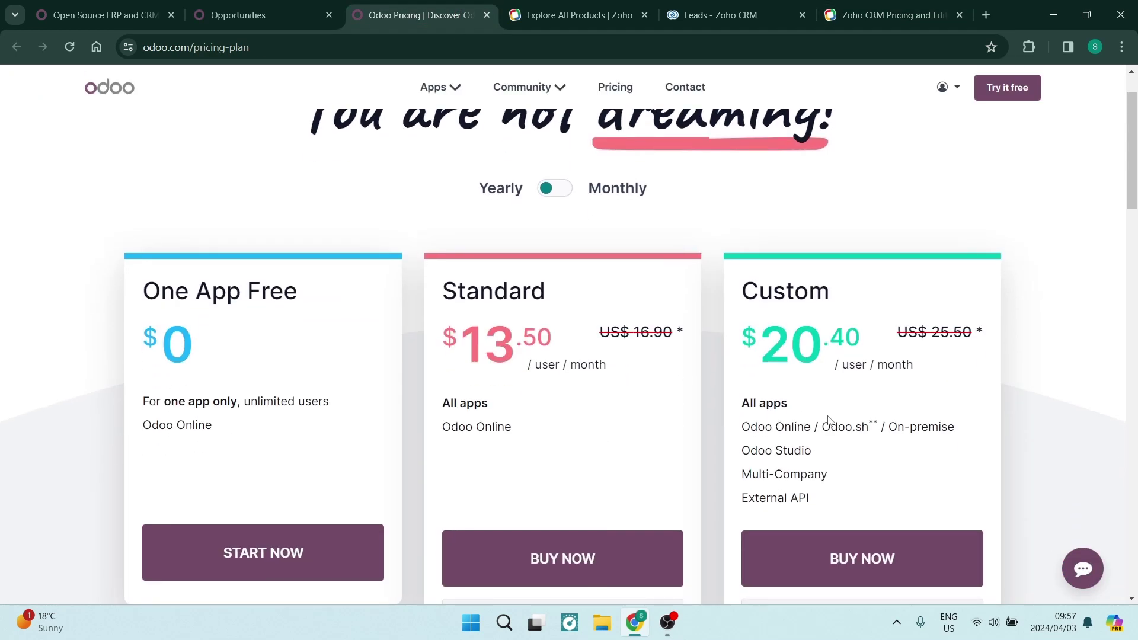
click(872, 22)
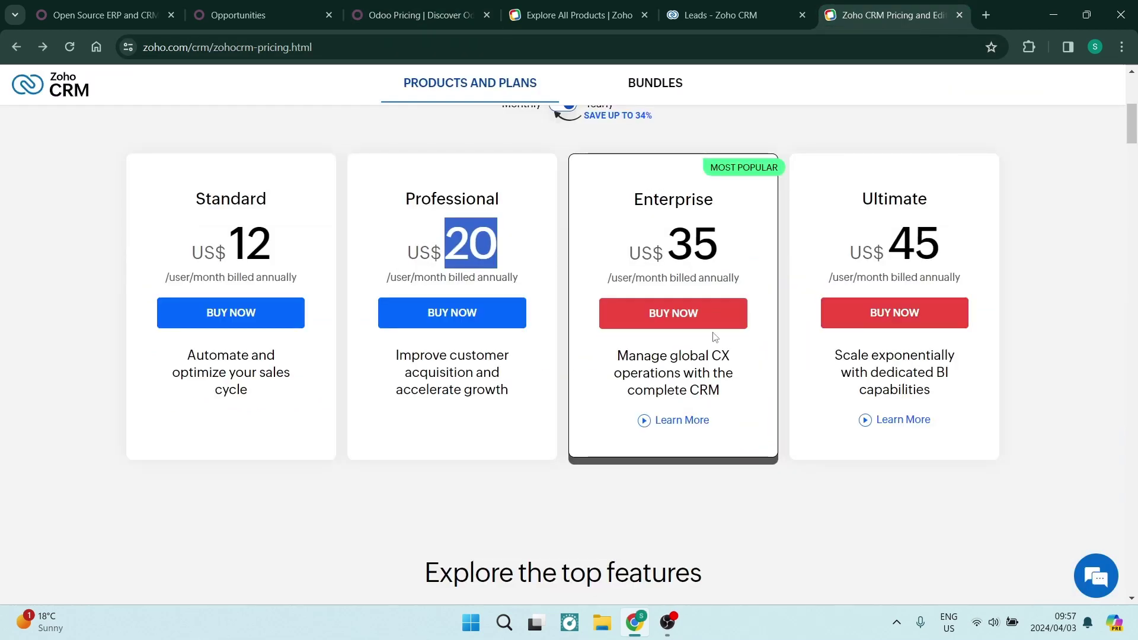
Scroll through Zoho's plan feature comparison table, re-highlighting the Professional plan's price
scroll(508, 403, down, 7)
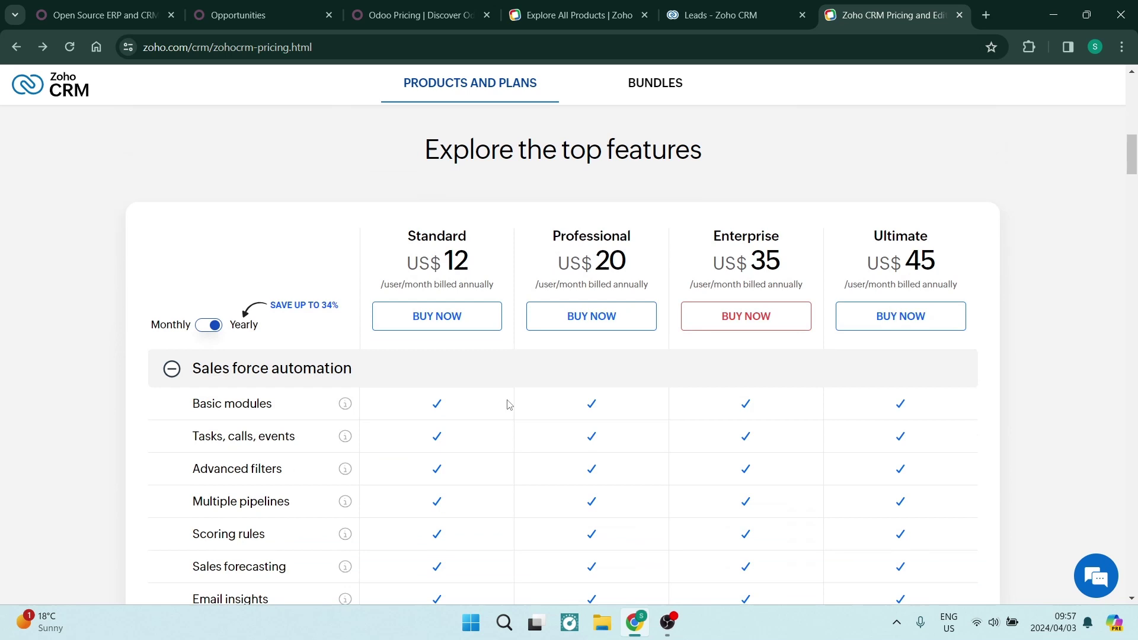
scroll(508, 401, down, 3)
scroll(508, 400, up, 2)
scroll(430, 407, down, 1)
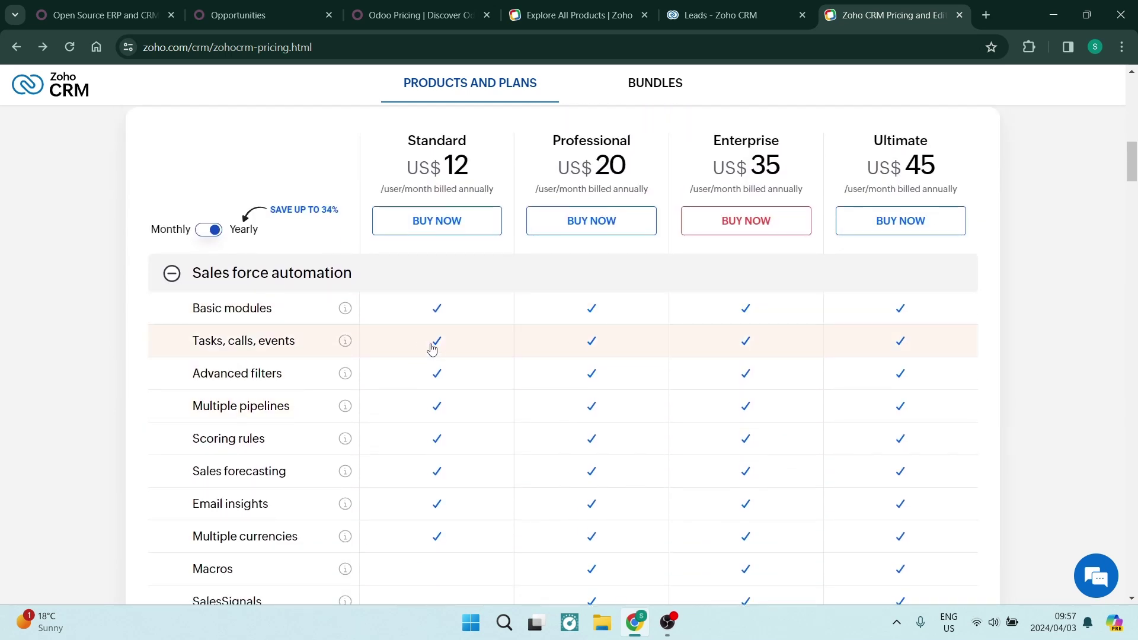
scroll(424, 344, down, 1)
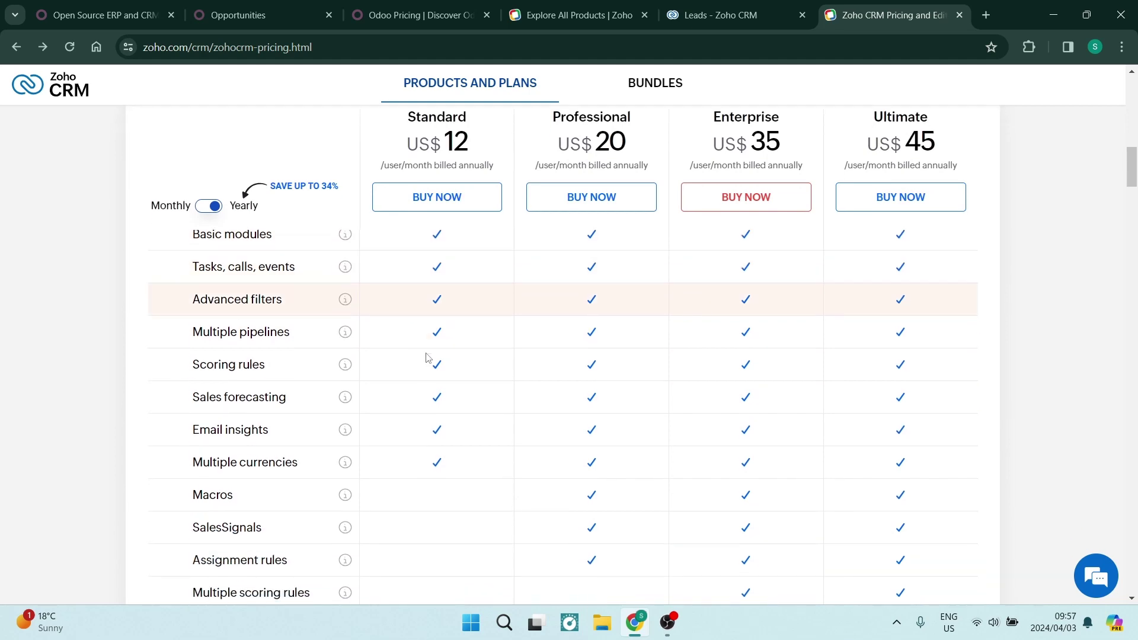
scroll(462, 370, down, 2)
scroll(482, 381, up, 8)
double_click(496, 396)
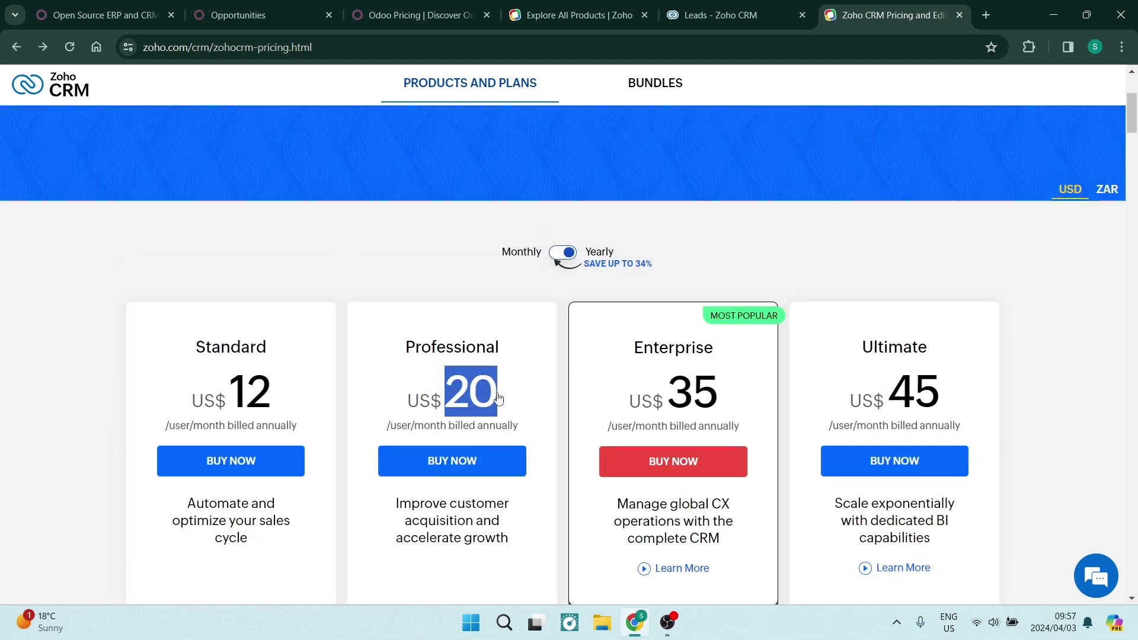
scroll(498, 397, up, 4)
scroll(508, 421, down, 5)
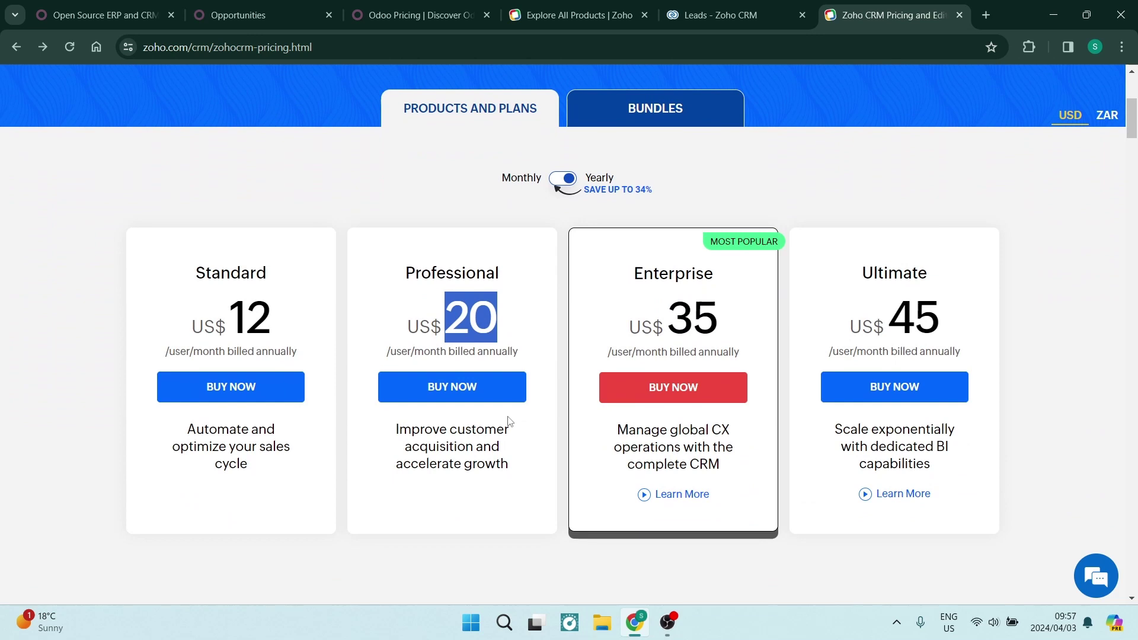
click(288, 323)
Pass through the Odoo pricing page and return to the Odoo CRM Opportunities kanban
click(368, 16)
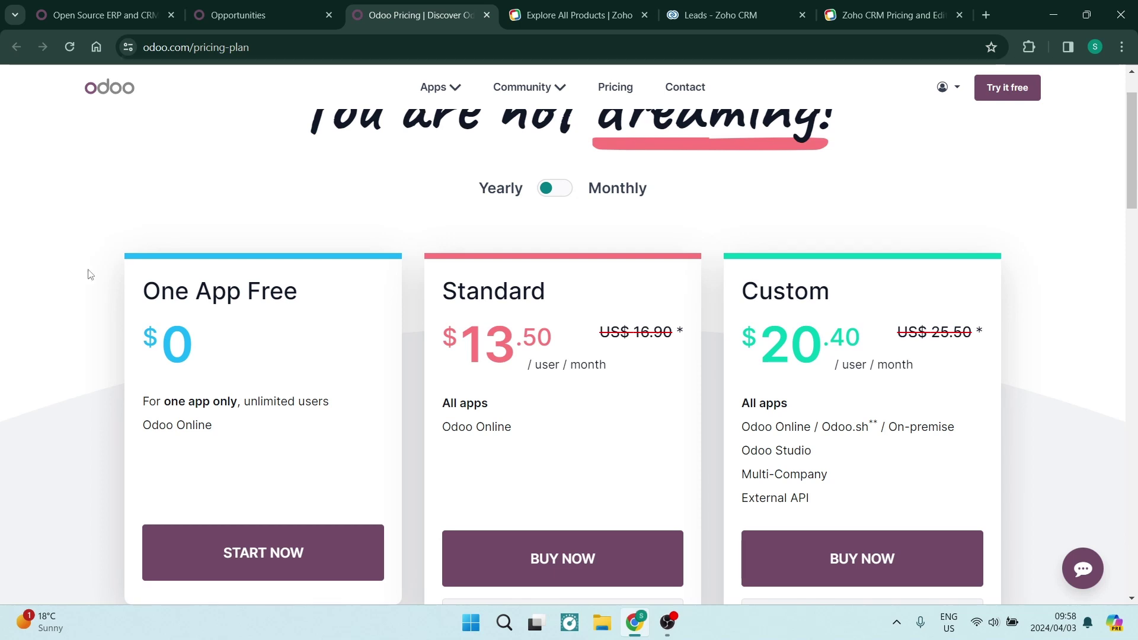
click(280, 17)
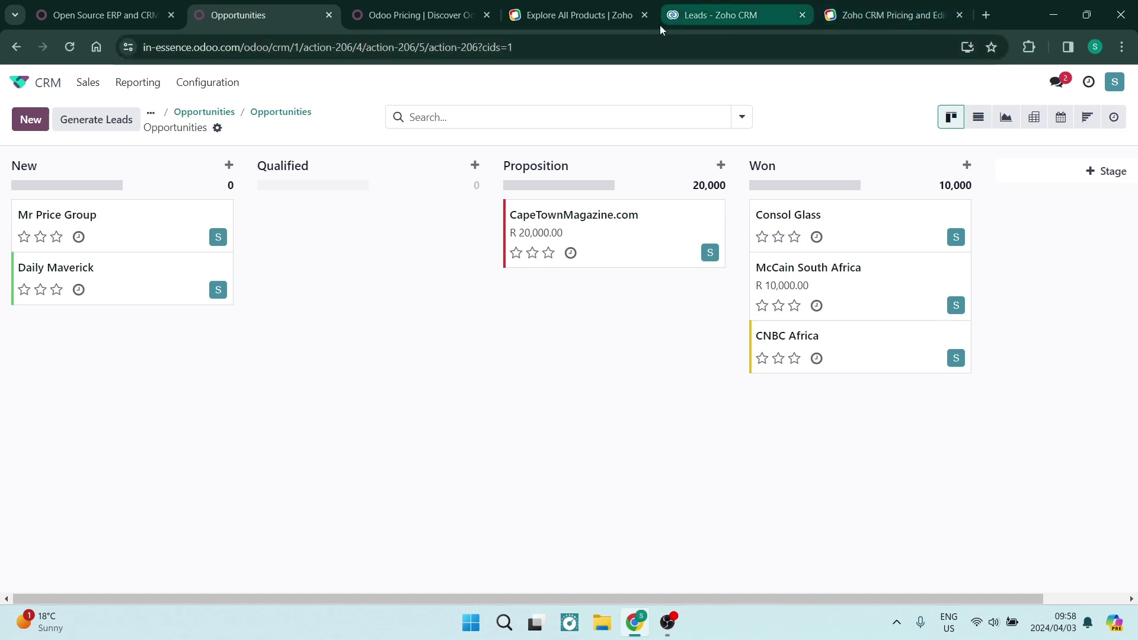
Check the Zoho leads board, open and cancel Odoo's Generate Leads, then open Zoho's Contacts list
click(713, 16)
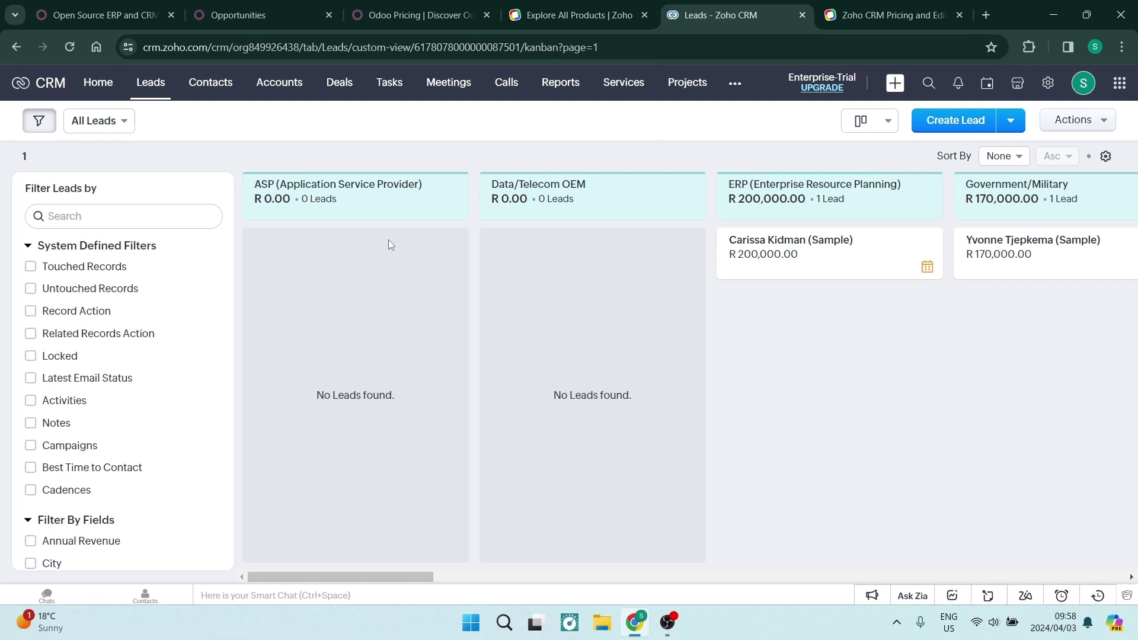
click(237, 16)
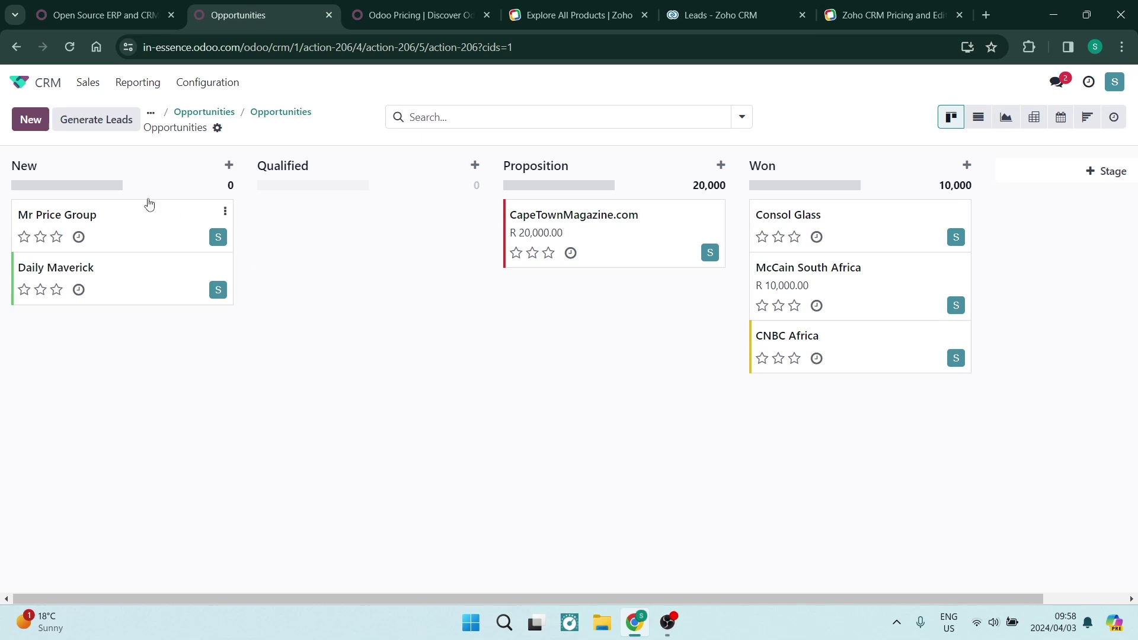
click(107, 119)
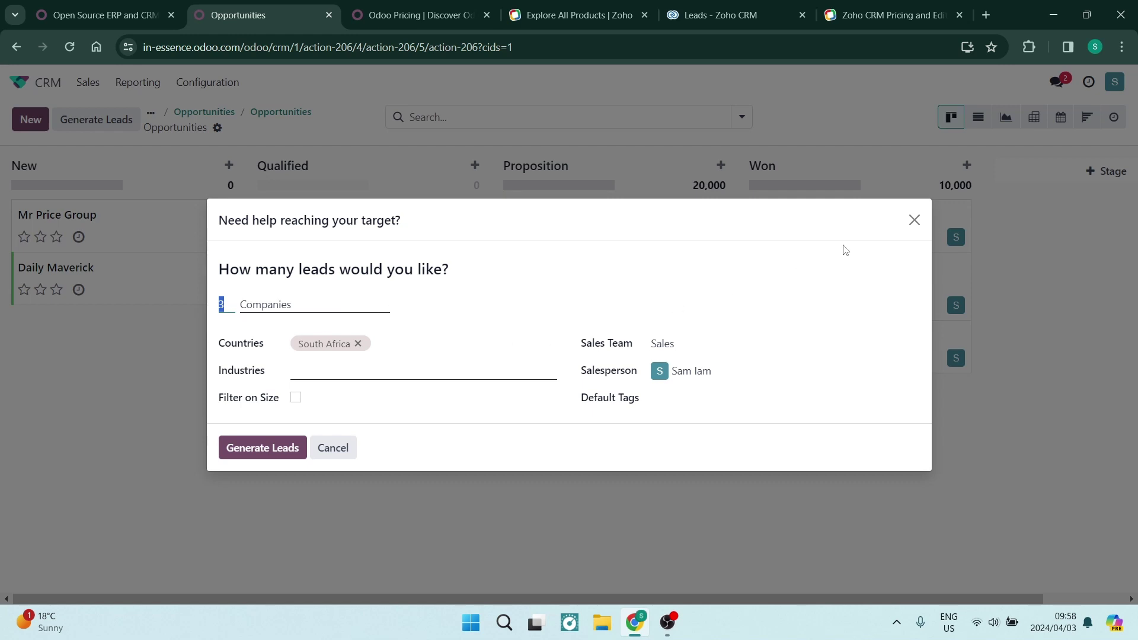
click(915, 220)
click(730, 17)
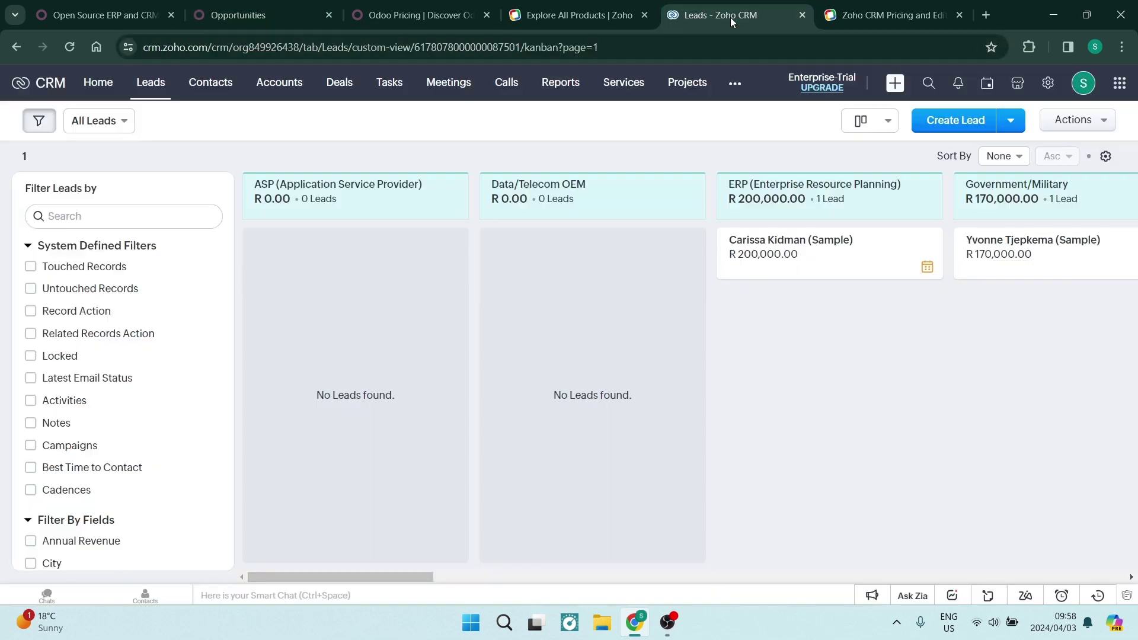
click(203, 99)
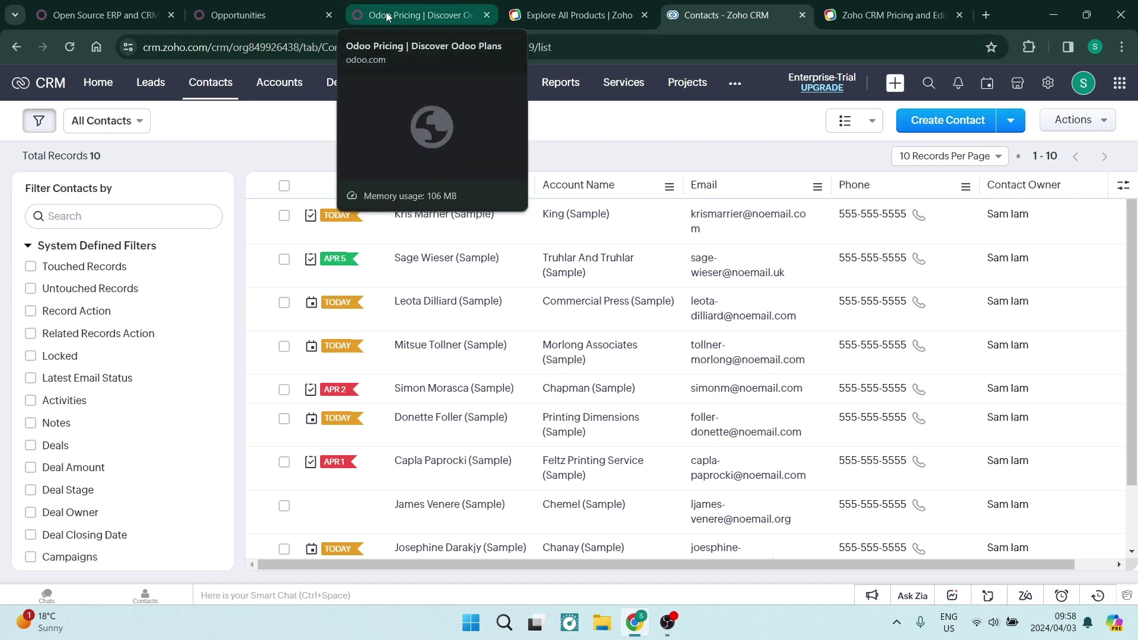
click(300, 11)
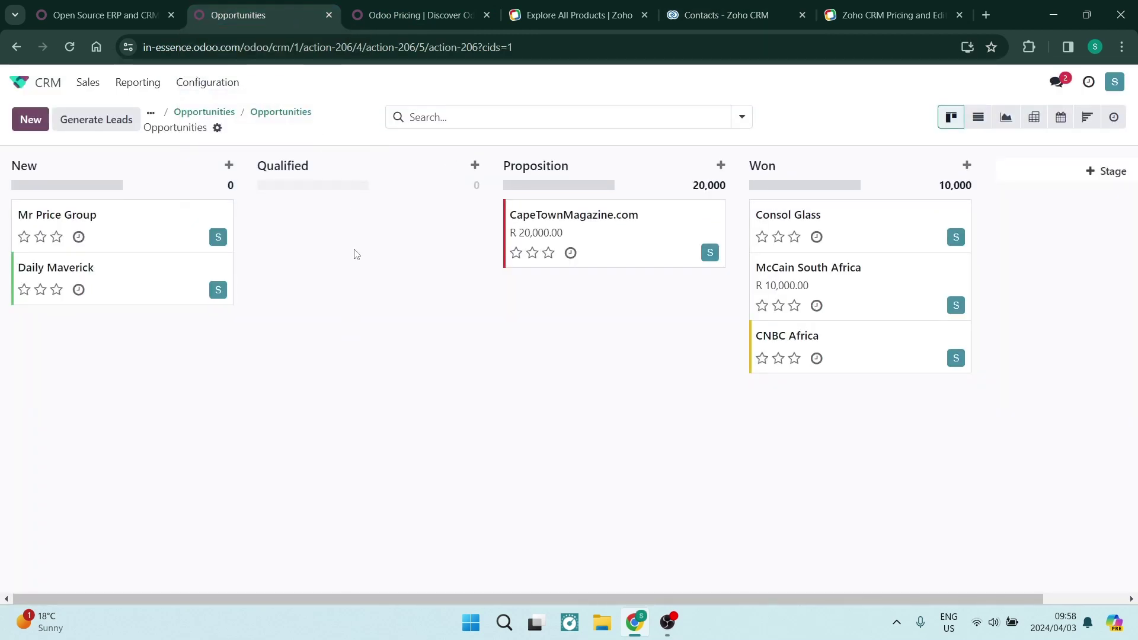